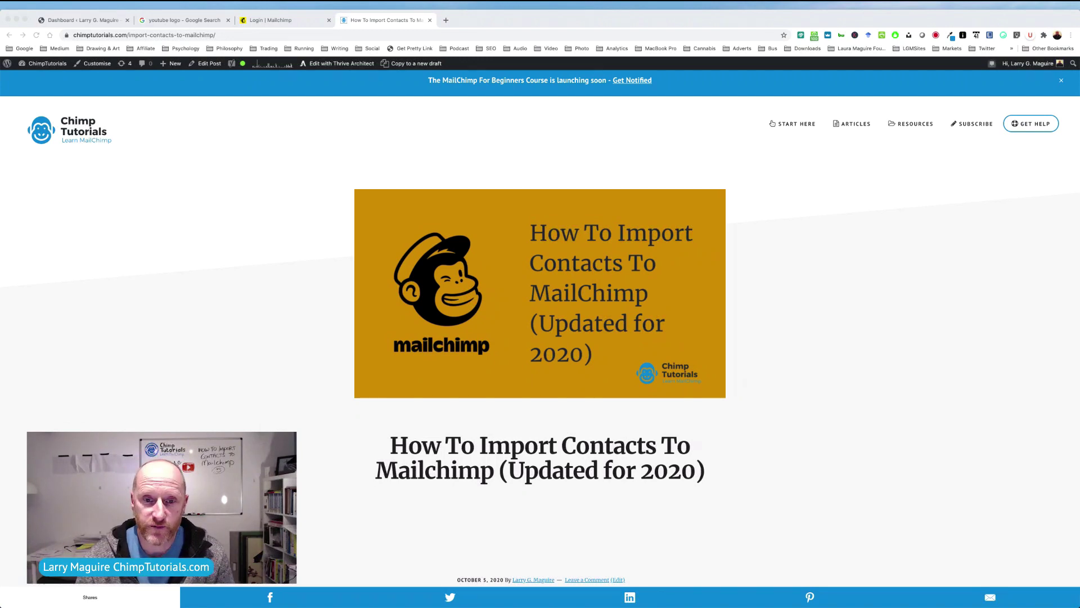
Scroll down through the ChimpTutorials import-contacts article and back up a little.
scroll(540, 327, "down", 2)
scroll(540, 326, "down", 5)
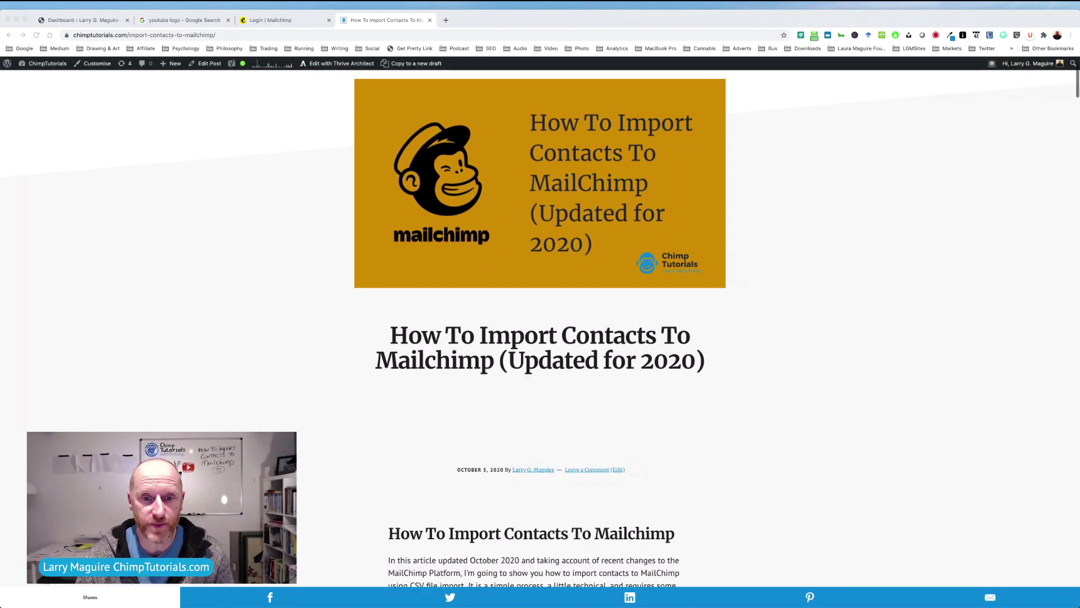
scroll(540, 327, "down", 3)
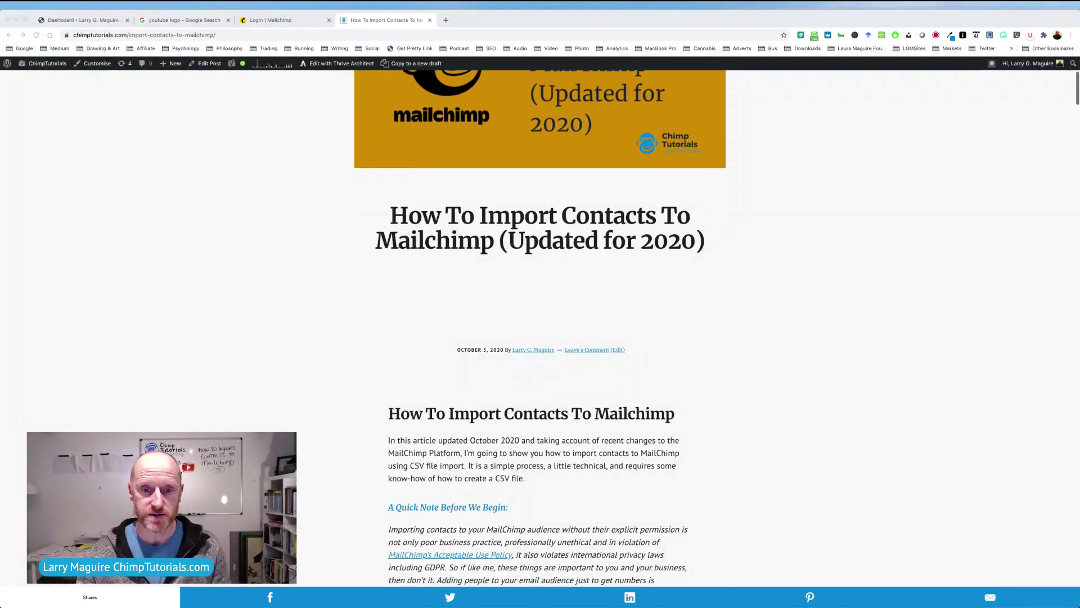
scroll(540, 326, "down", 4)
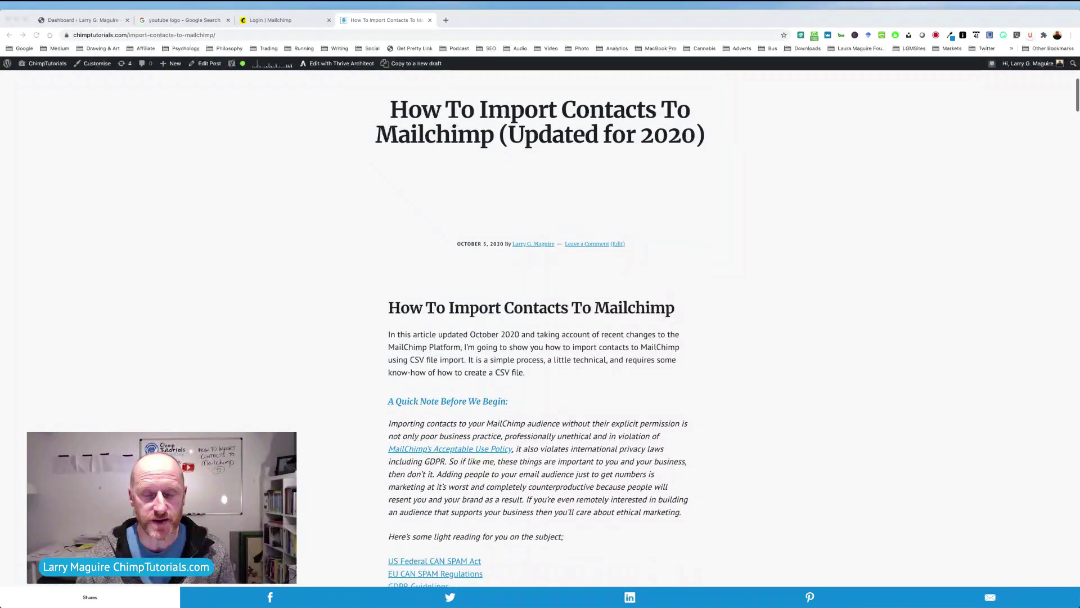
scroll(540, 326, "down", 5)
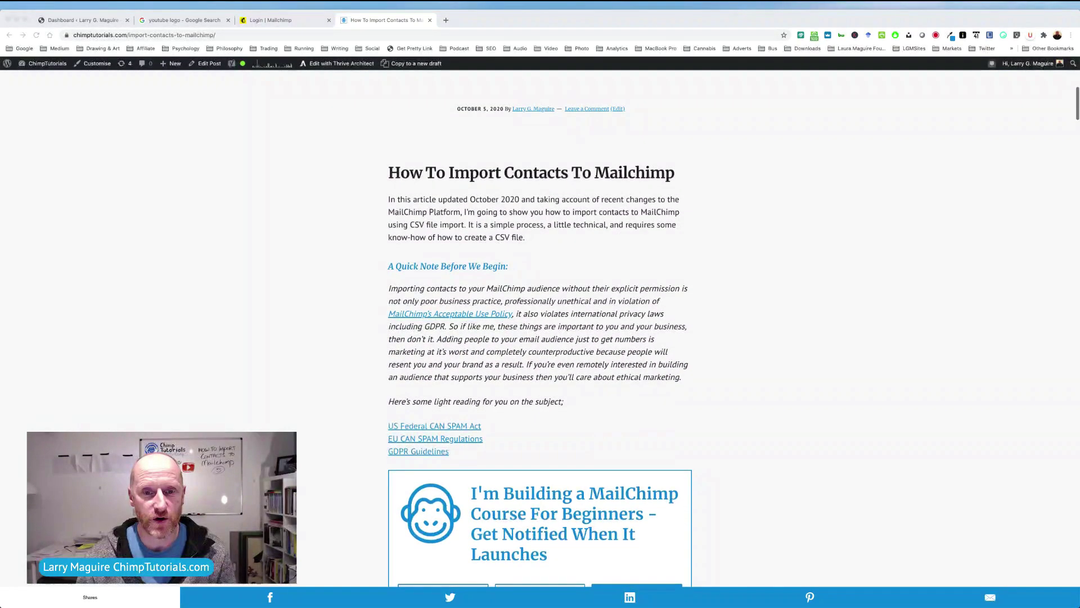
scroll(540, 326, "up", 15)
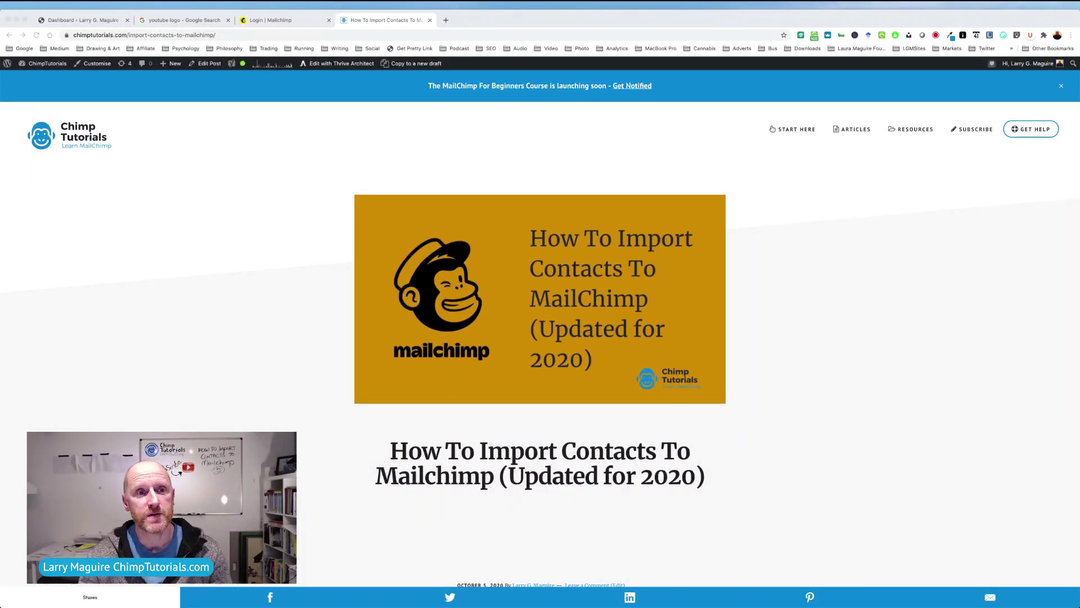
Go to the 'Login | Mailchimp' tab, log in with saved credentials, and choose the demo account.
left_click(288, 21)
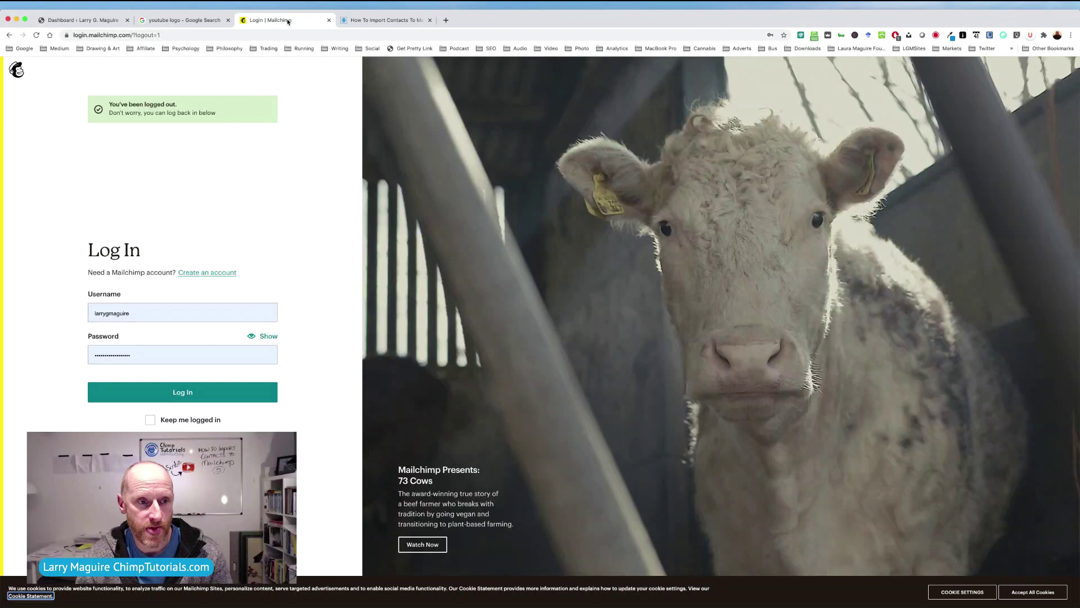
left_click(197, 395)
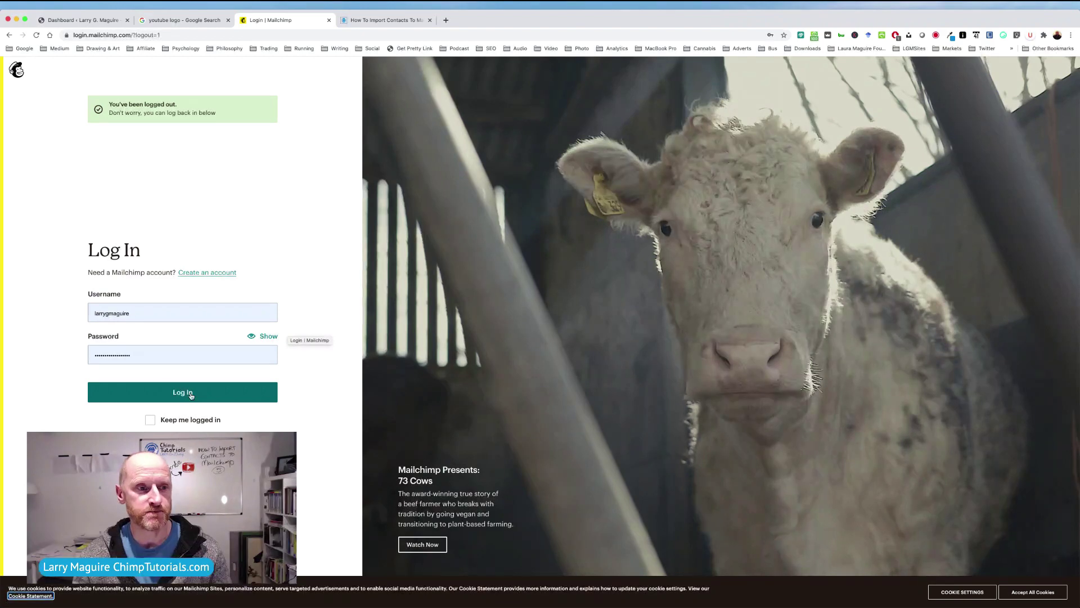
left_click(190, 395)
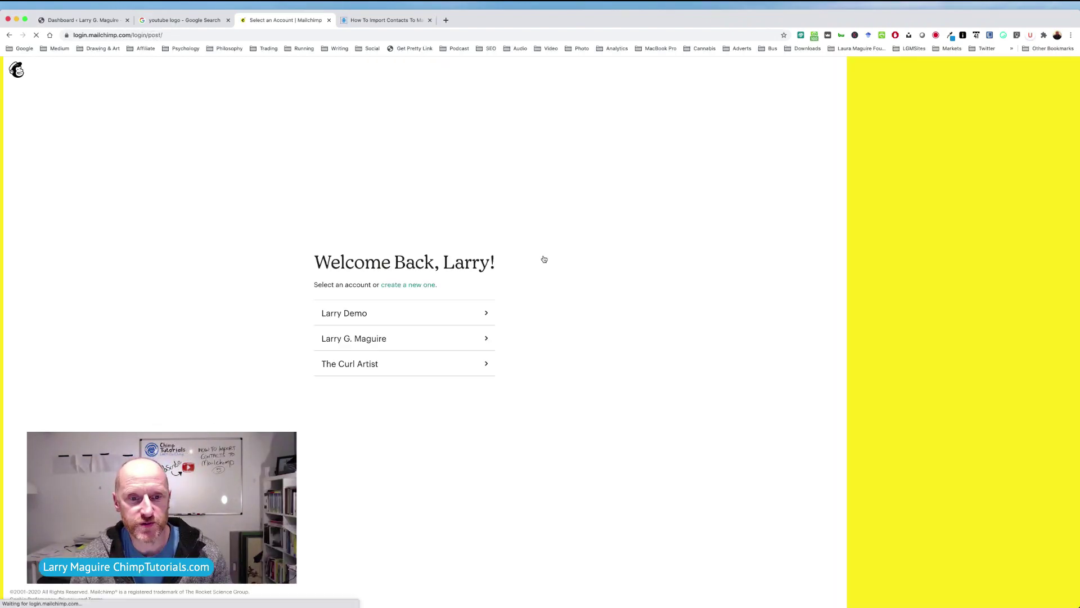
left_click(397, 319)
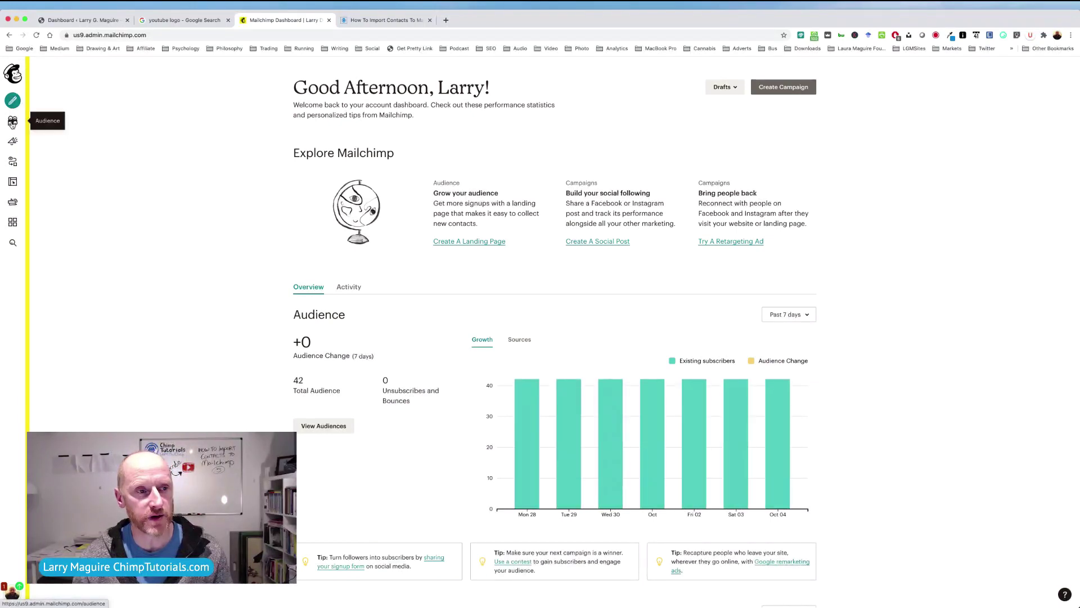
Open the Audiences page from the Audience icon in the left sidebar.
left_click(12, 123)
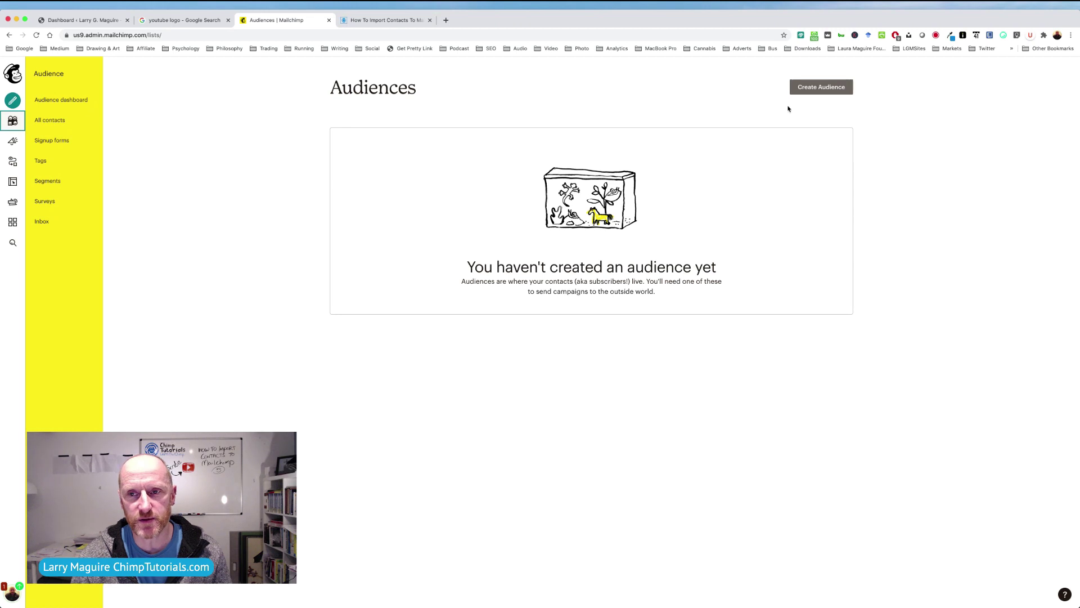
Start a new audience and name it 'My Newsletter'.
left_click(817, 88)
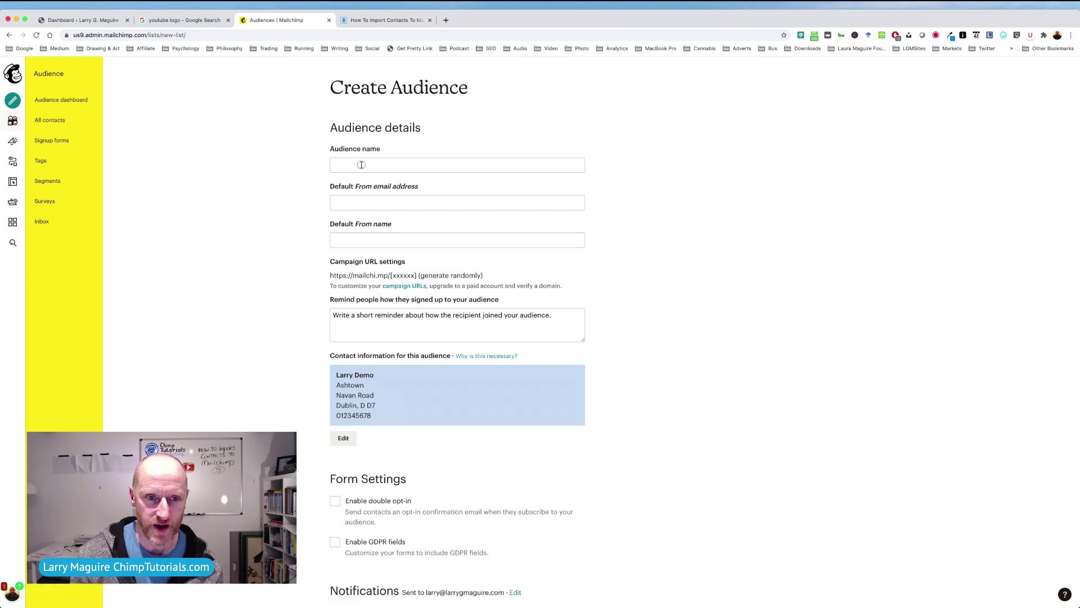
left_click(361, 164)
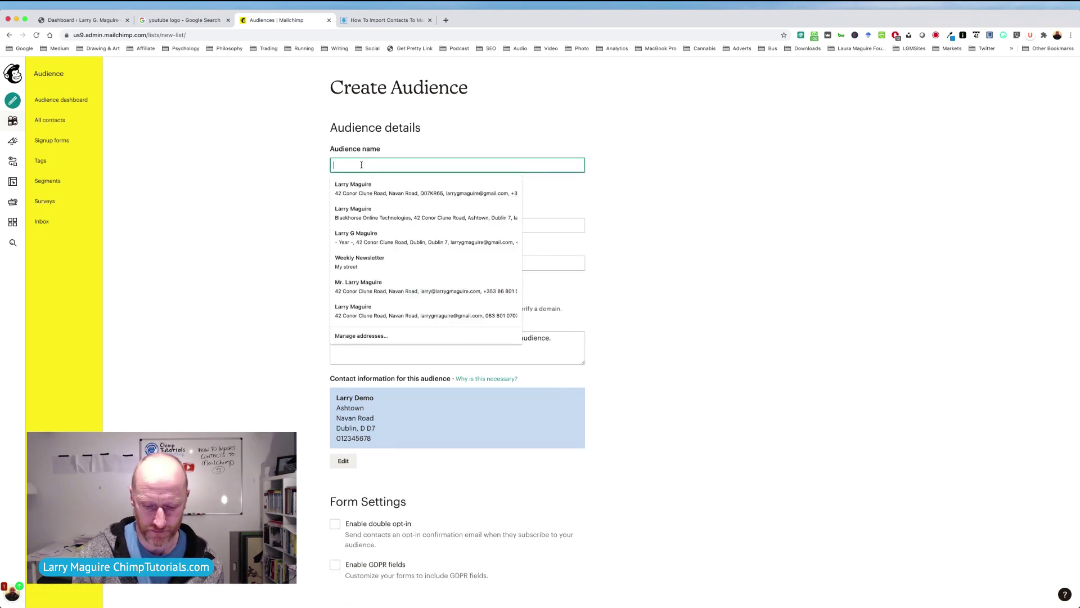
type("M")
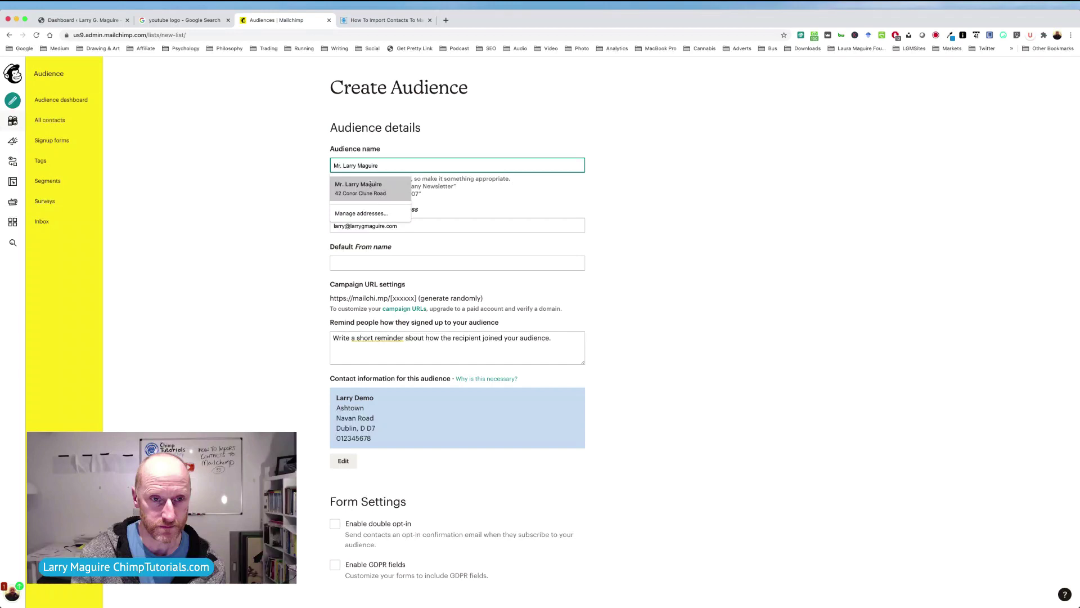
type("y")
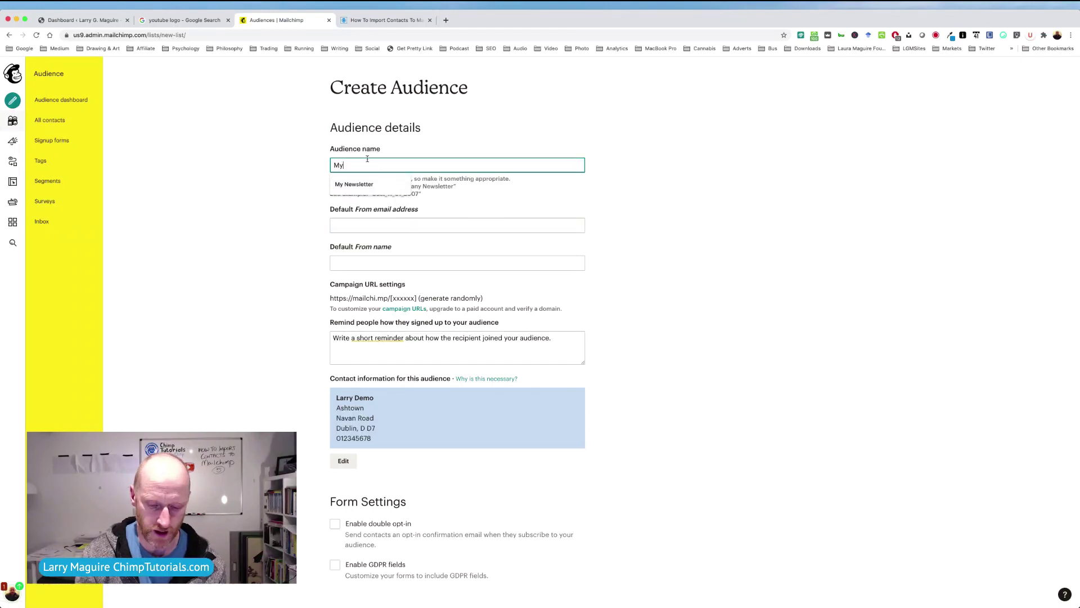
left_click(367, 186)
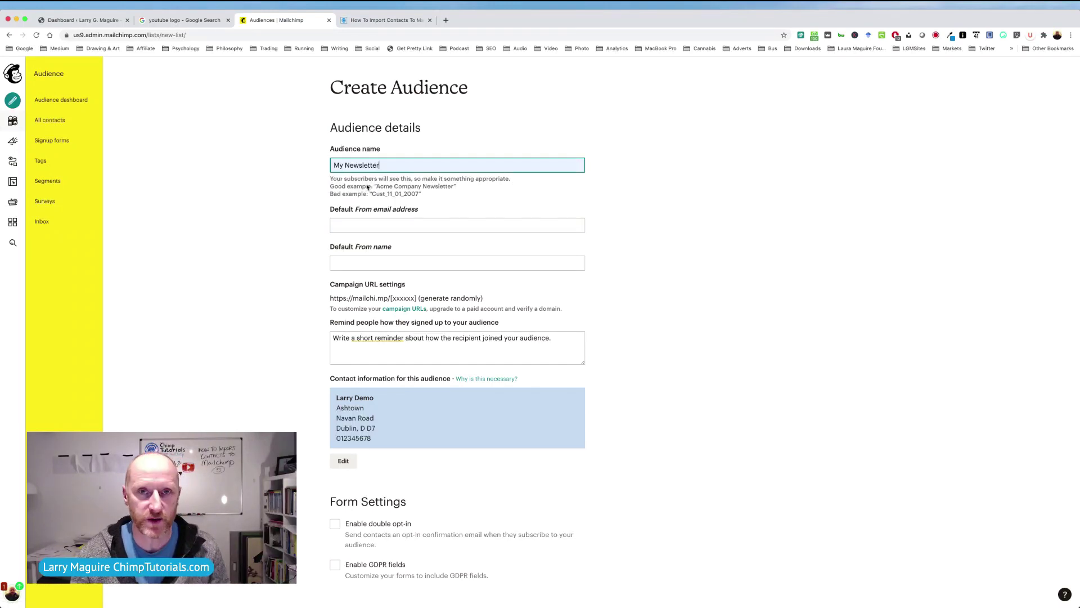
Fill in the default From email address and From name from the autofill suggestions.
left_click(353, 229)
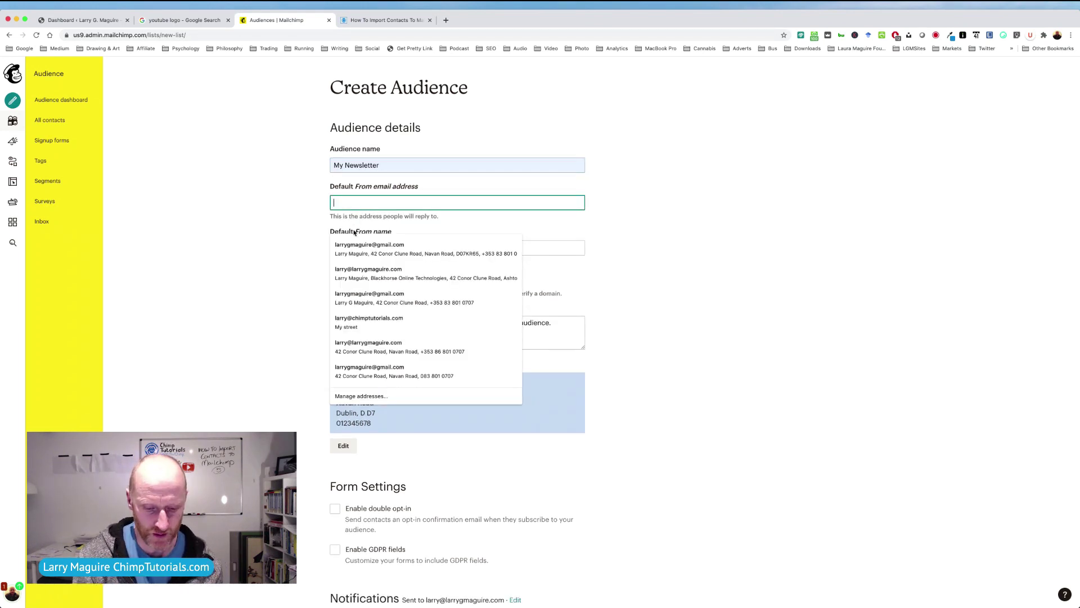
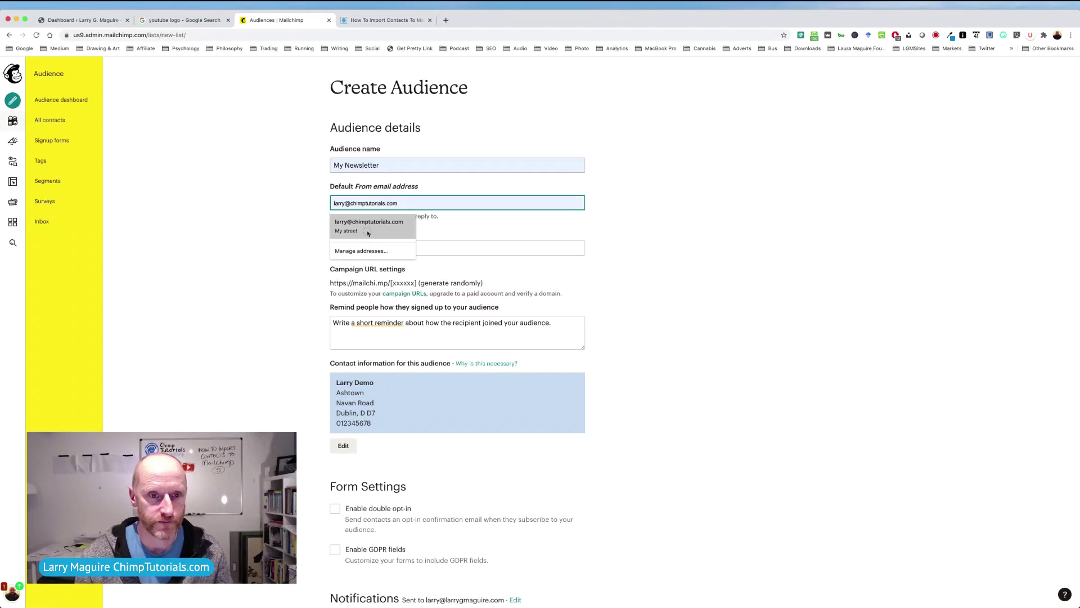
left_click(367, 231)
left_click(366, 248)
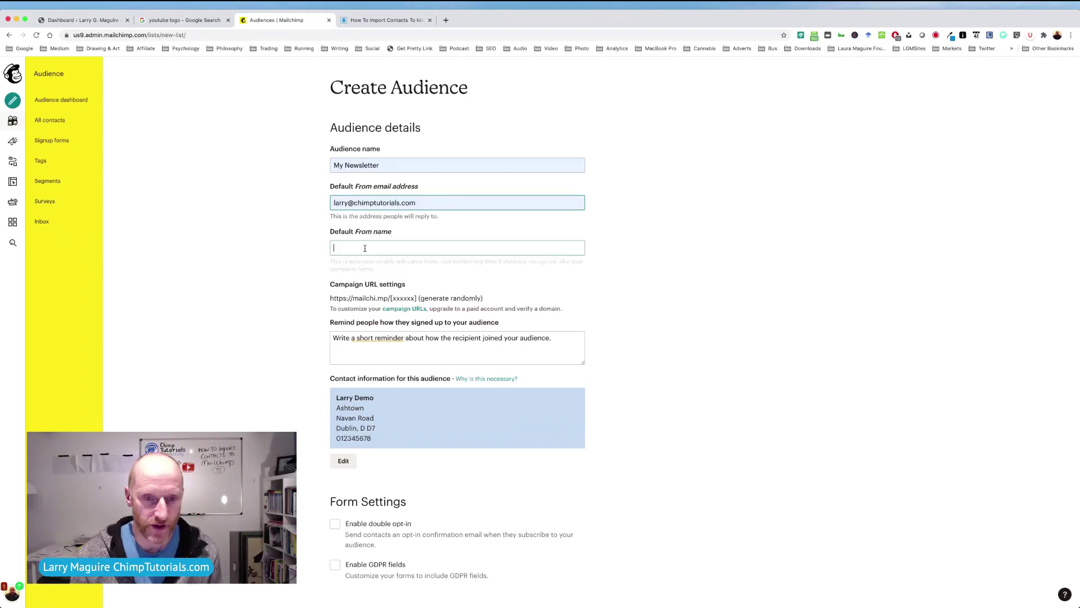
type("Larry at ChimpTutorials")
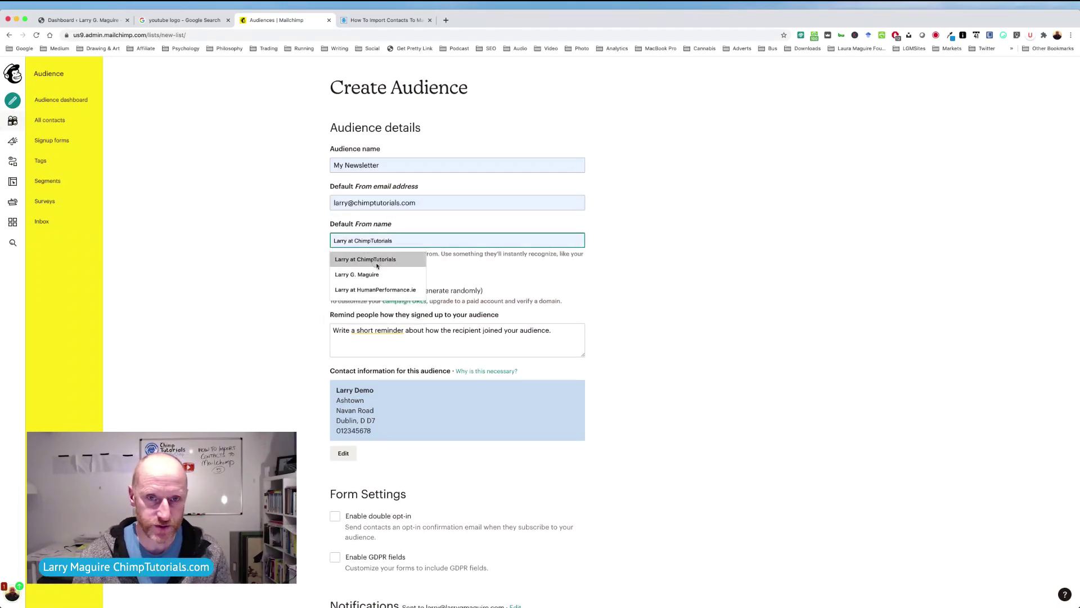
left_click(377, 263)
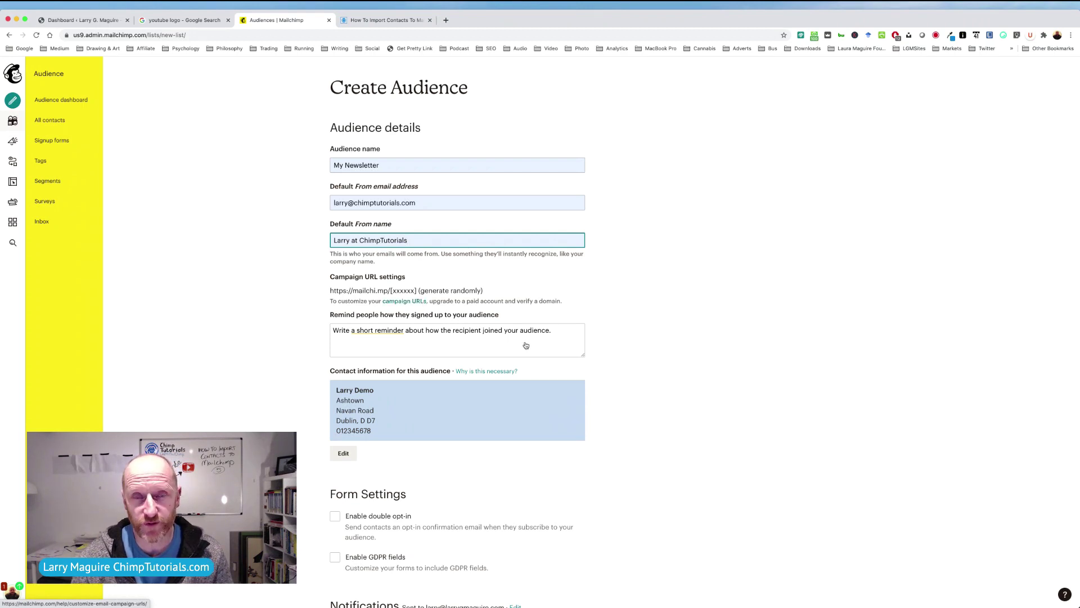
Enter the signup reminder 'Howdy, just a quick reminder that you joined this list'.
left_click(409, 342)
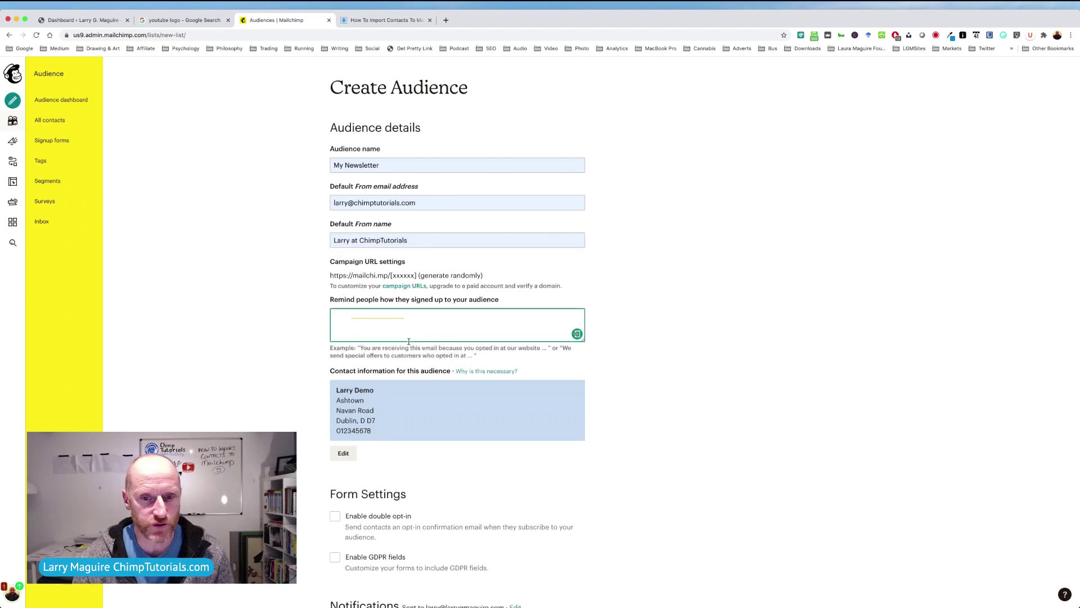
left_click(602, 345)
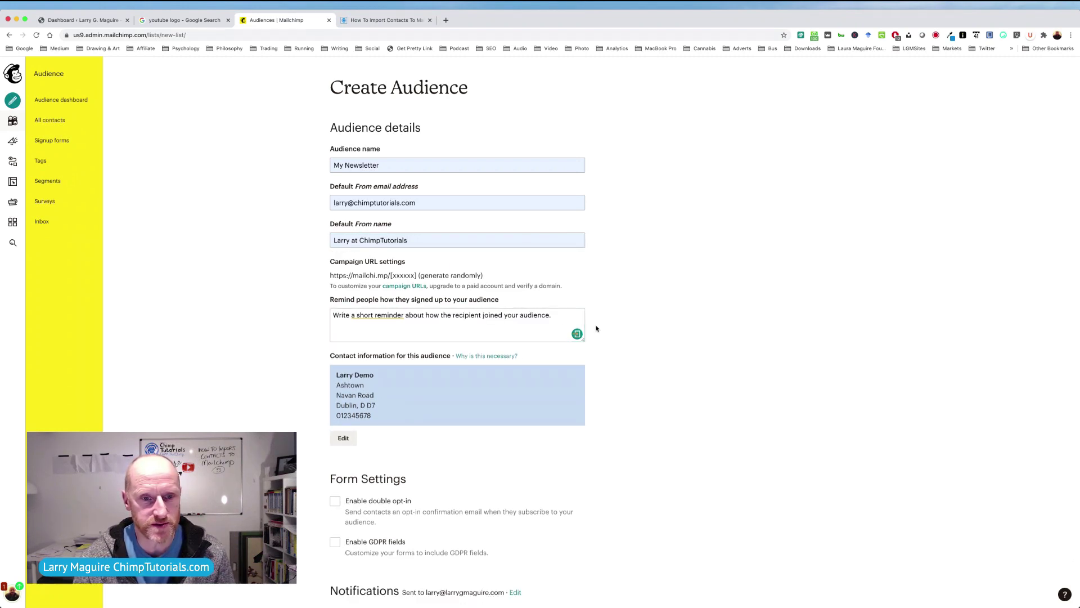
left_click(551, 318)
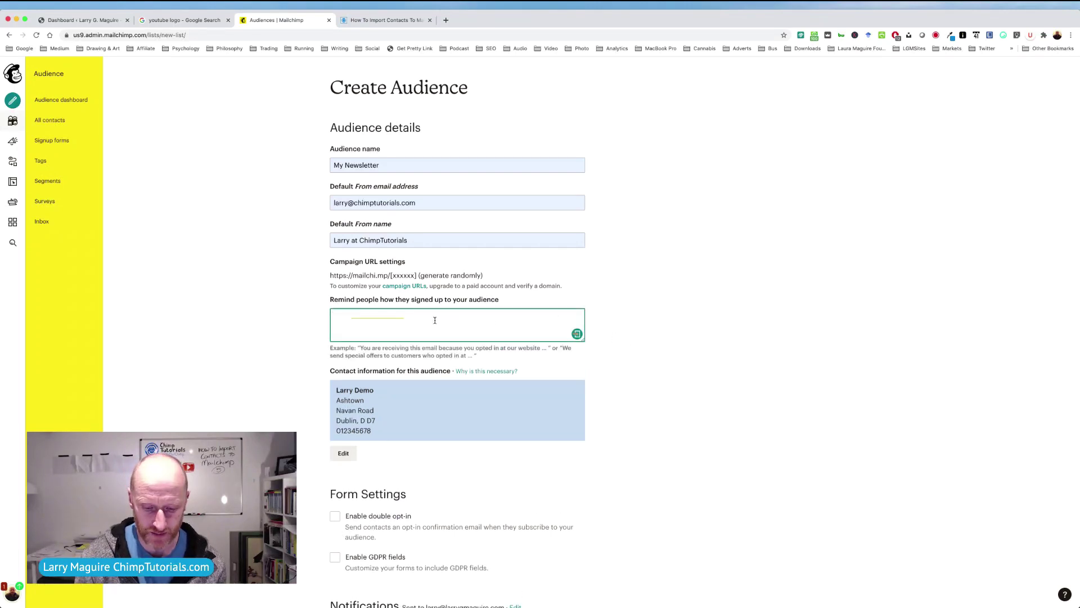
type("How")
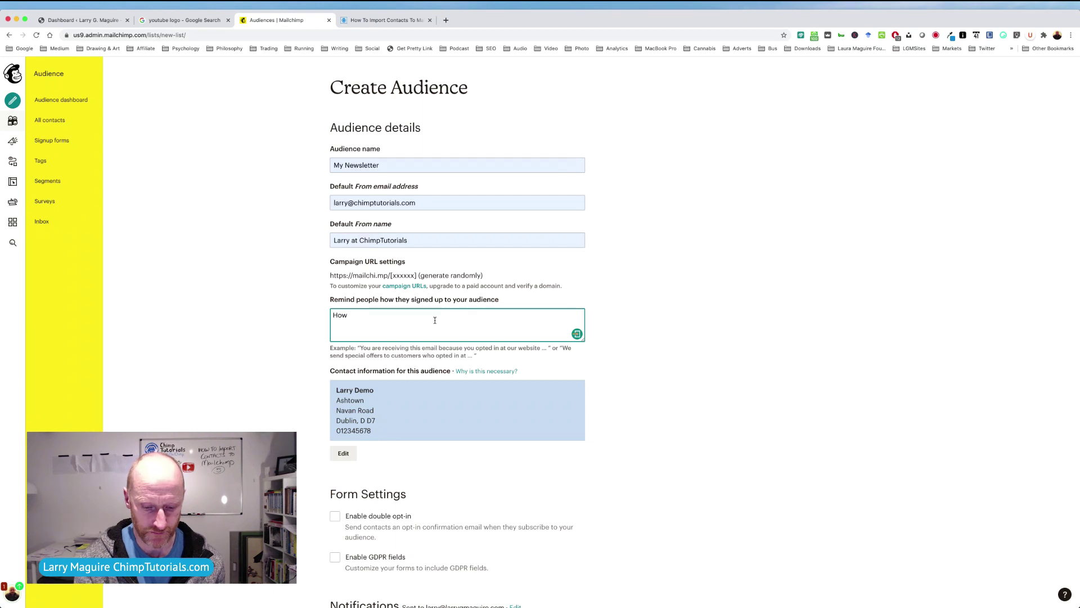
type("dy,")
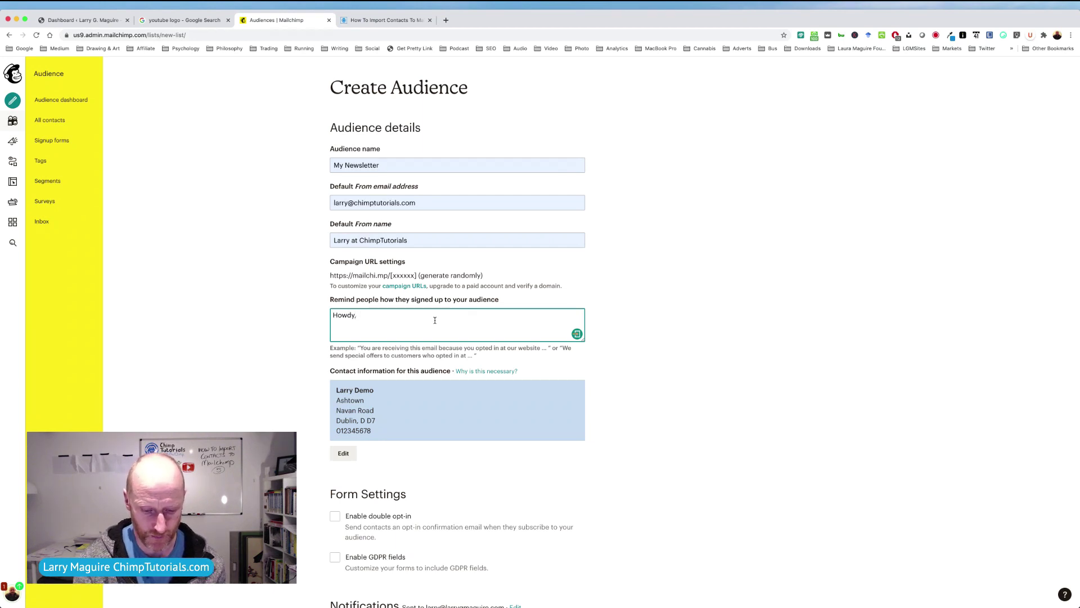
type(" just a quick reminder ")
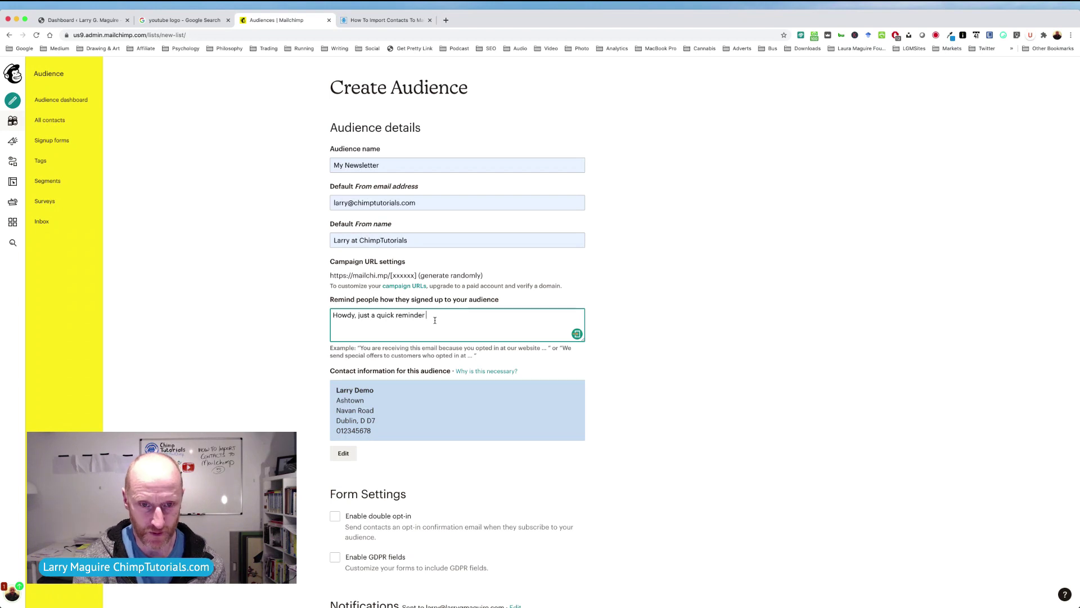
type("that you j")
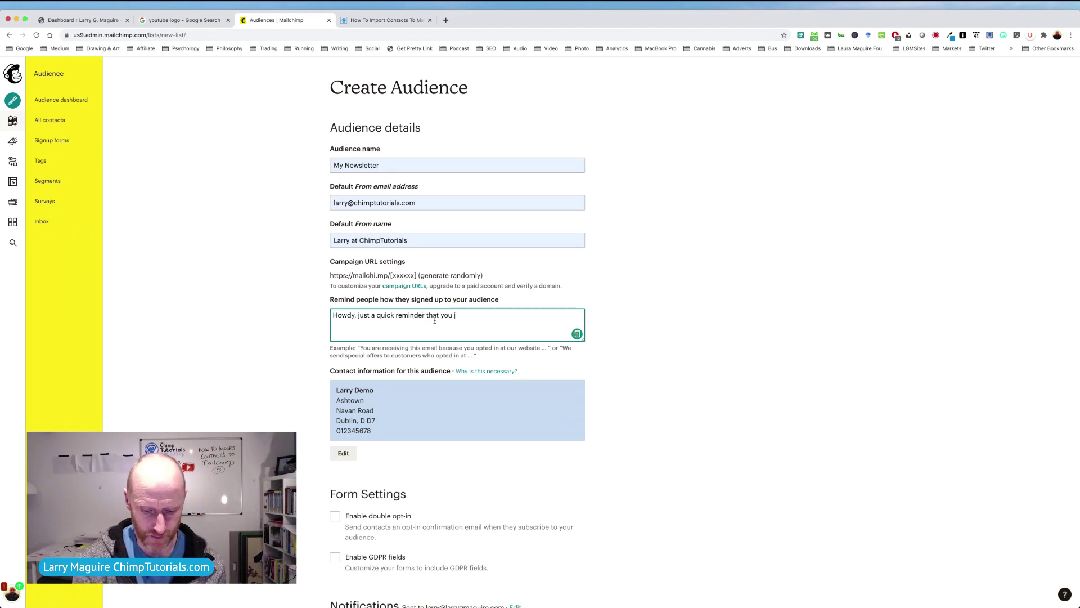
type("oine")
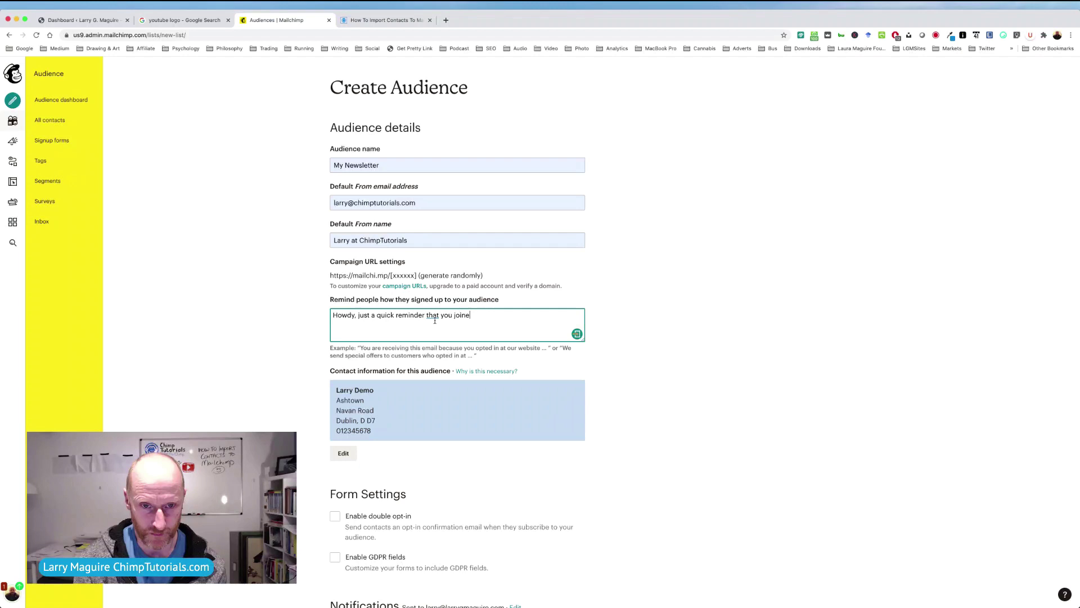
type("d this li")
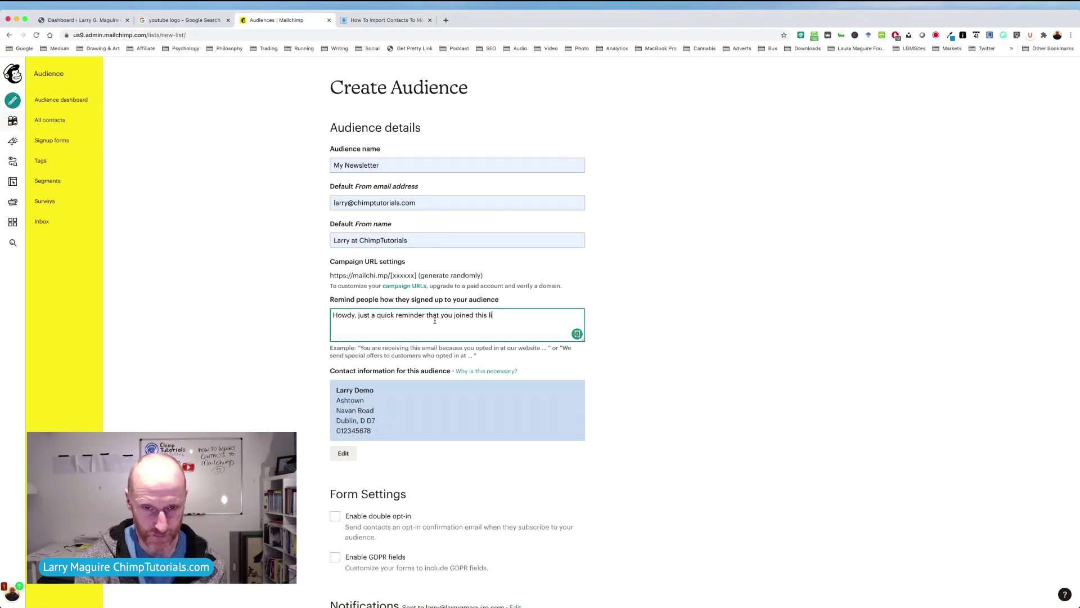
type("st...")
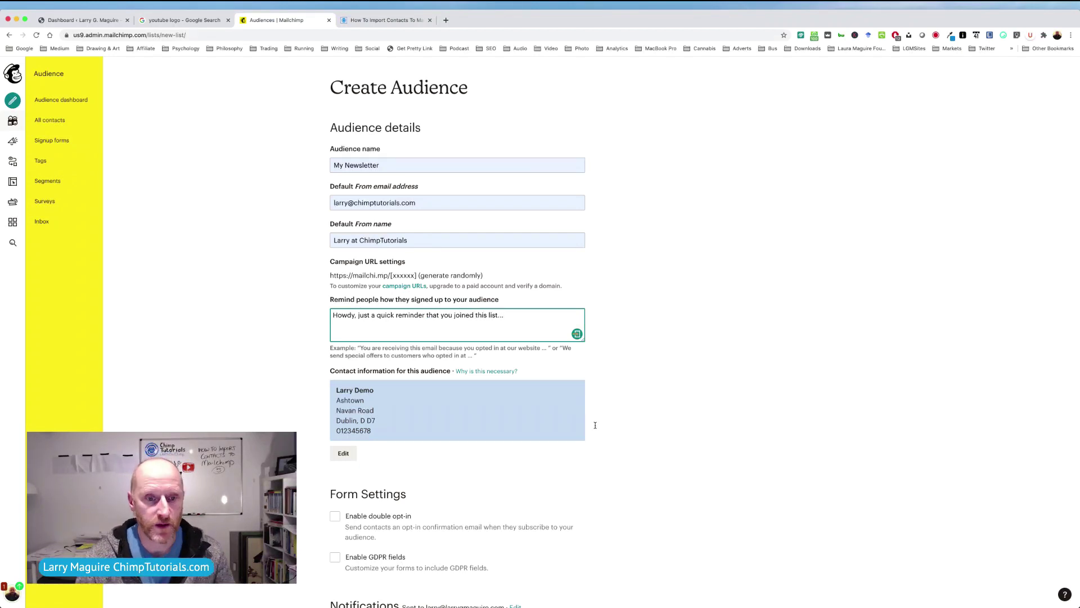
Make the contact information editable, tick 'Enable double opt-in', and save the audience.
left_click(343, 452)
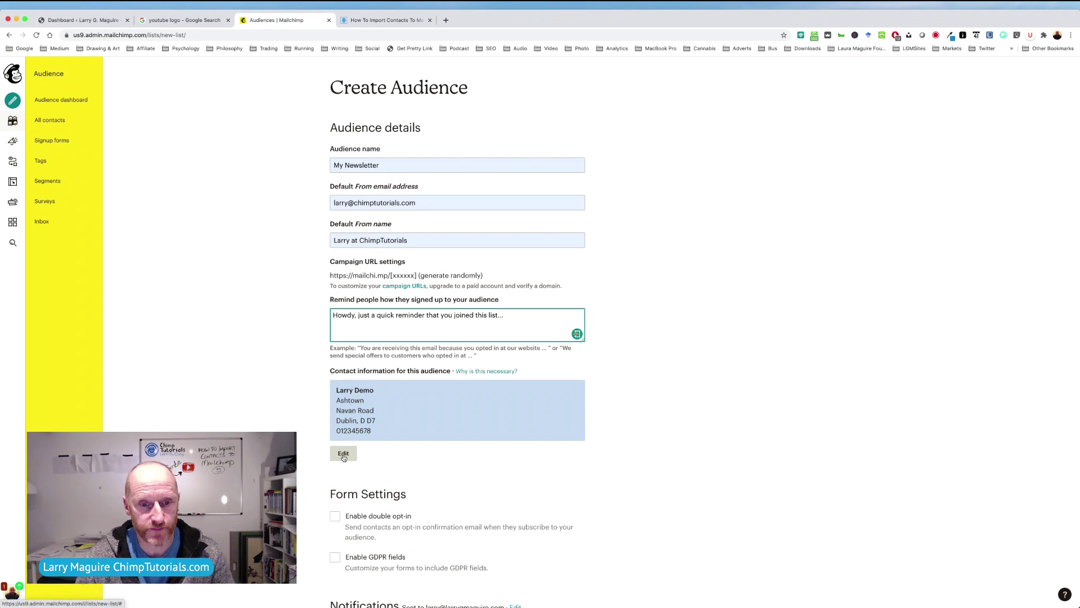
scroll(583, 427, "down", 5)
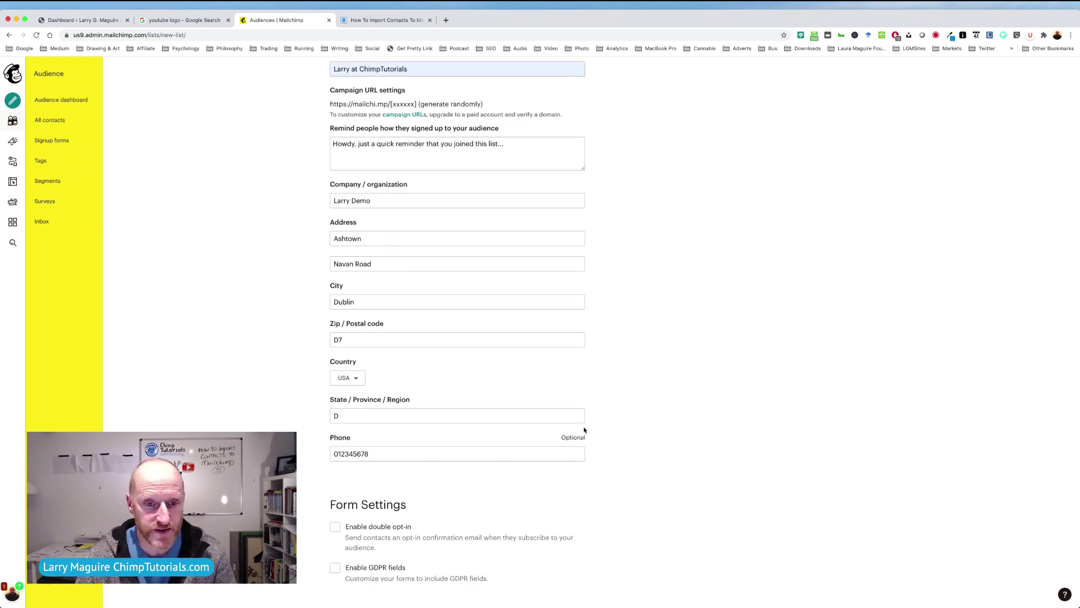
scroll(583, 428, "down", 5)
scroll(578, 422, "down", 2)
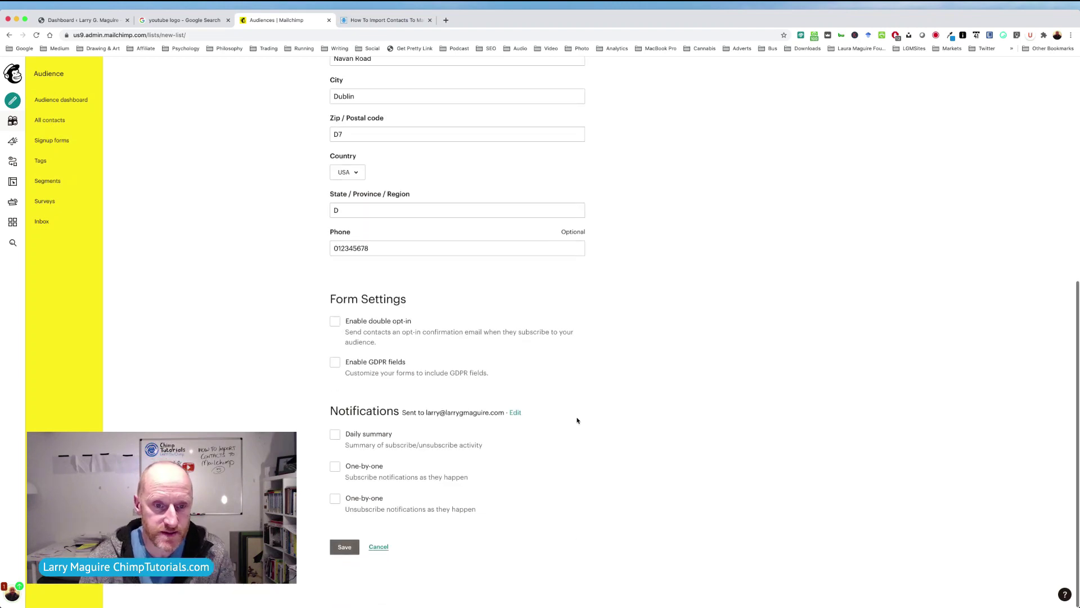
left_click(335, 324)
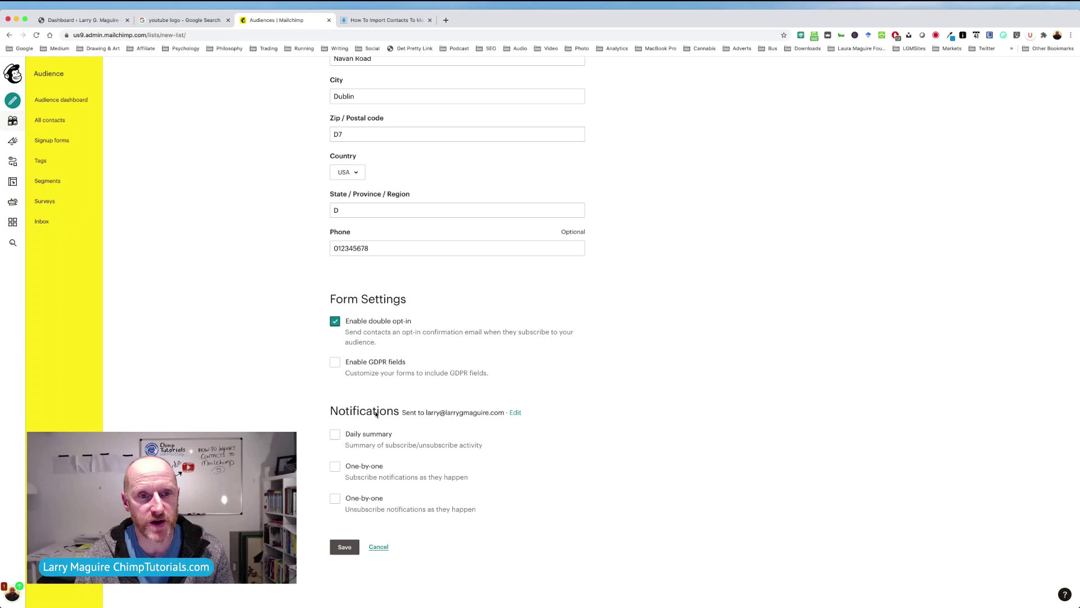
scroll(422, 249, "up", 10)
scroll(423, 251, "down", 2)
scroll(424, 251, "down", 5)
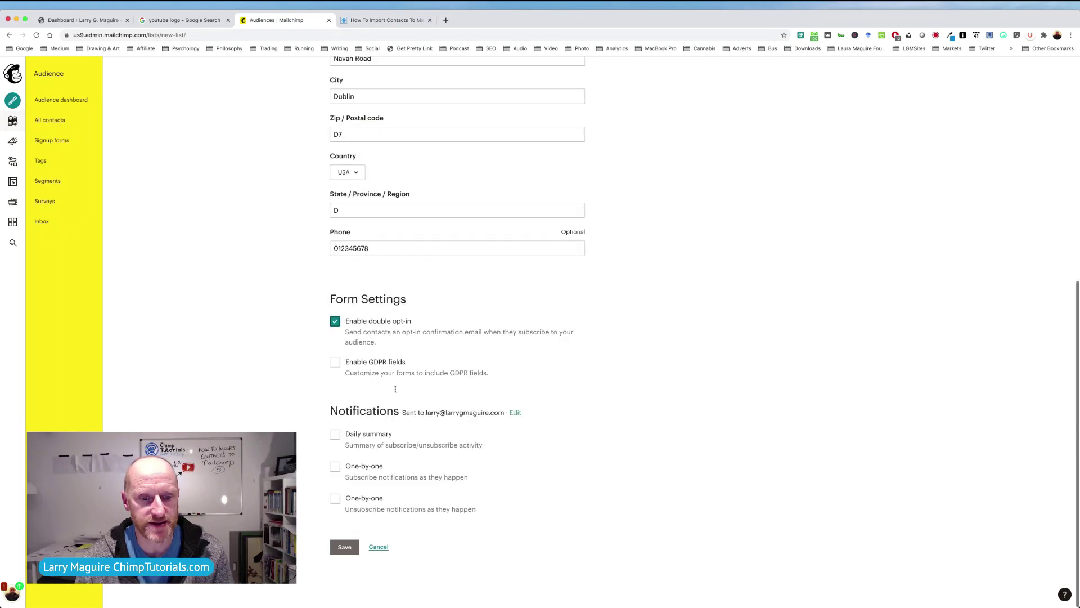
left_click(349, 551)
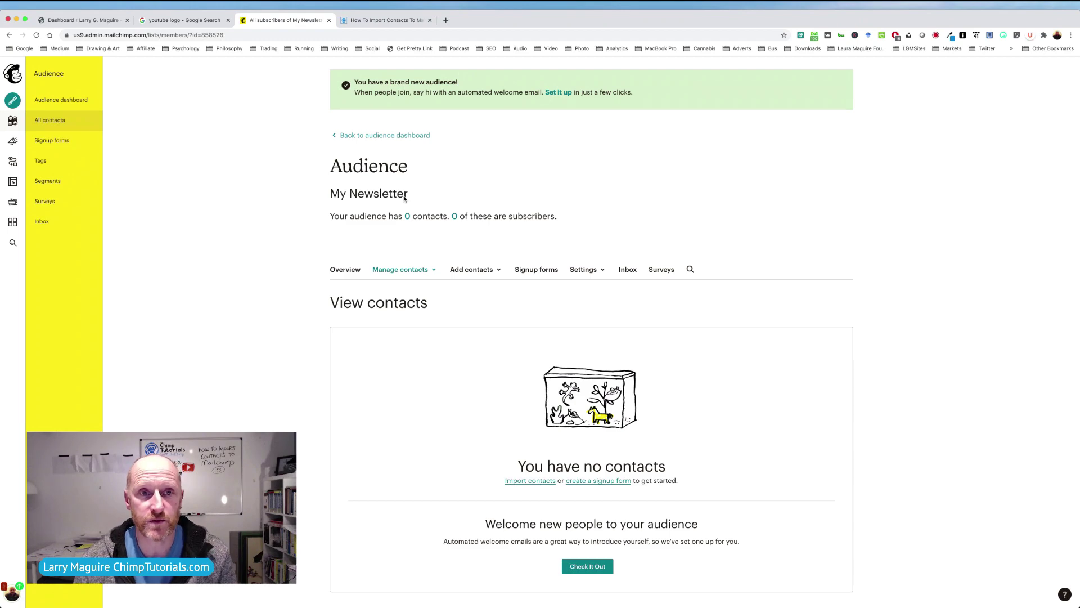
Read the tutorial article down to Step 6: Editing Your CSV File, then return to the audience's contacts page.
left_click(386, 21)
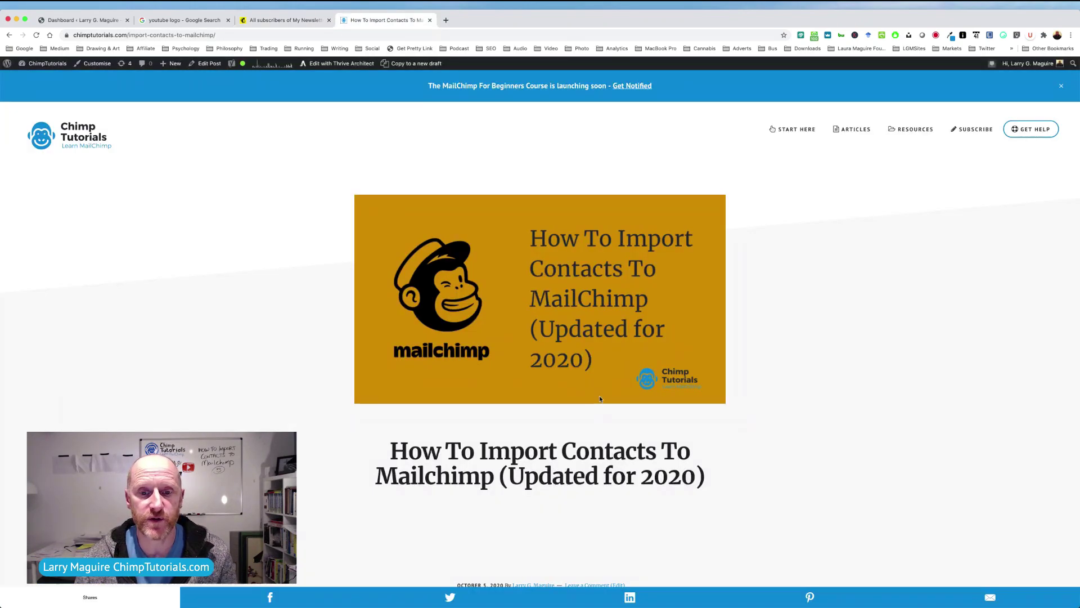
scroll(600, 399, "down", 15)
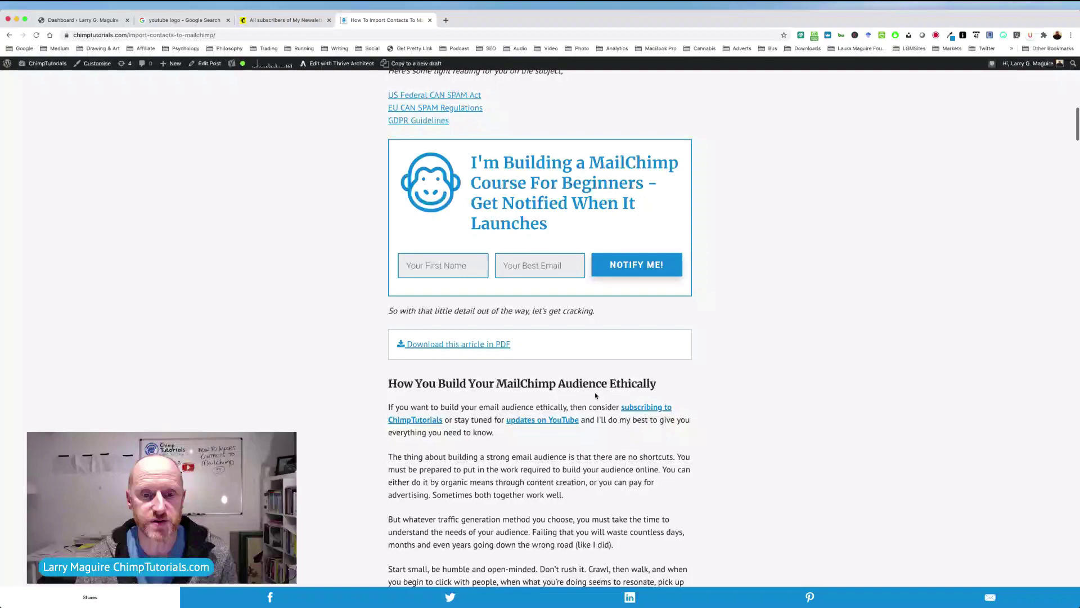
scroll(596, 396, "down", 20)
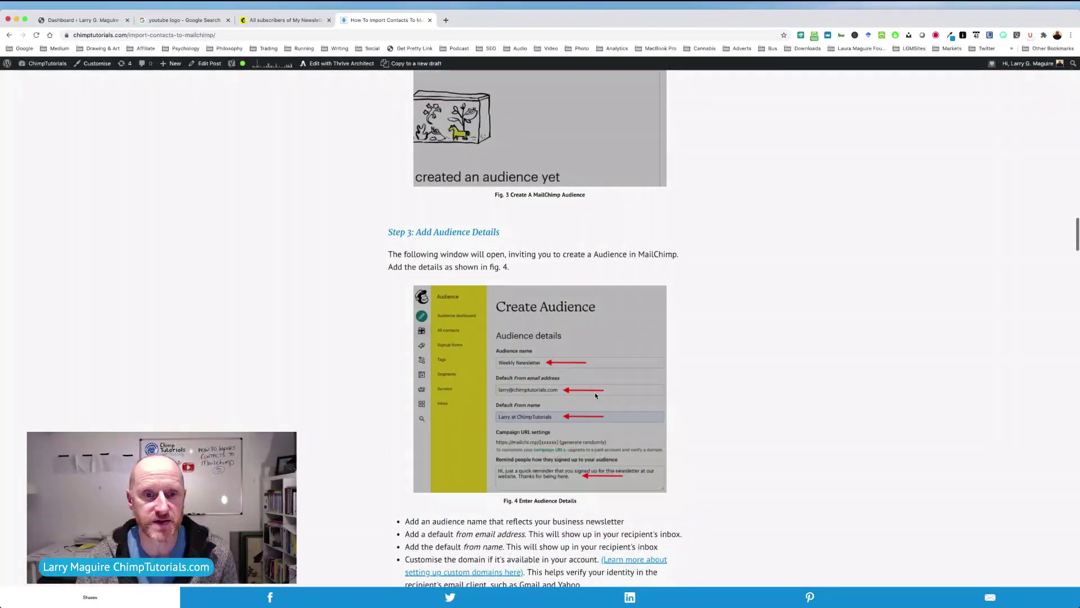
scroll(596, 396, "down", 20)
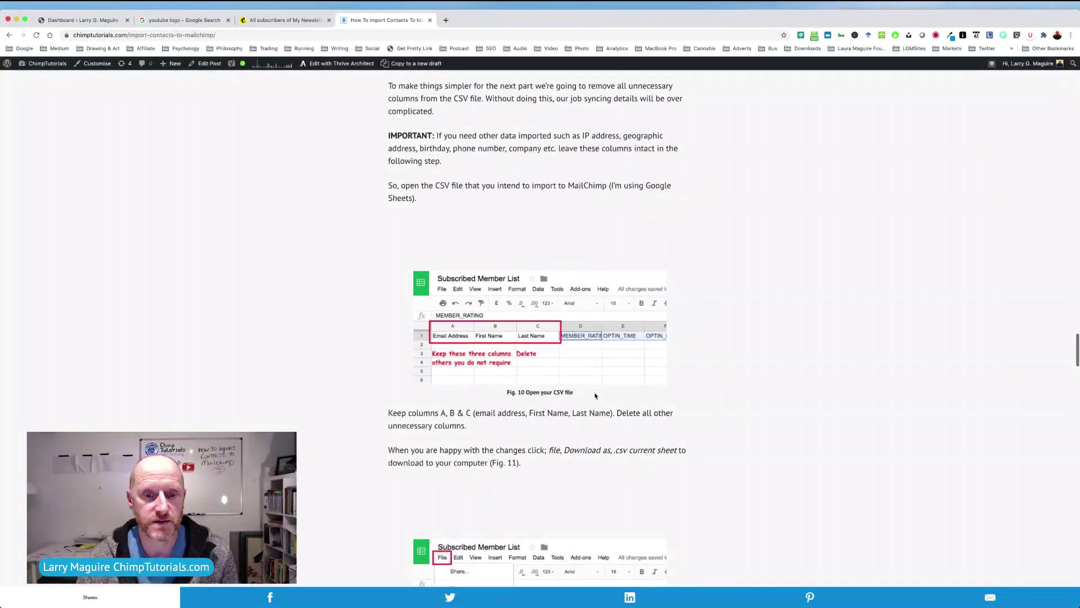
scroll(596, 396, "down", 3)
scroll(596, 396, "up", 2)
scroll(517, 229, "up", 1)
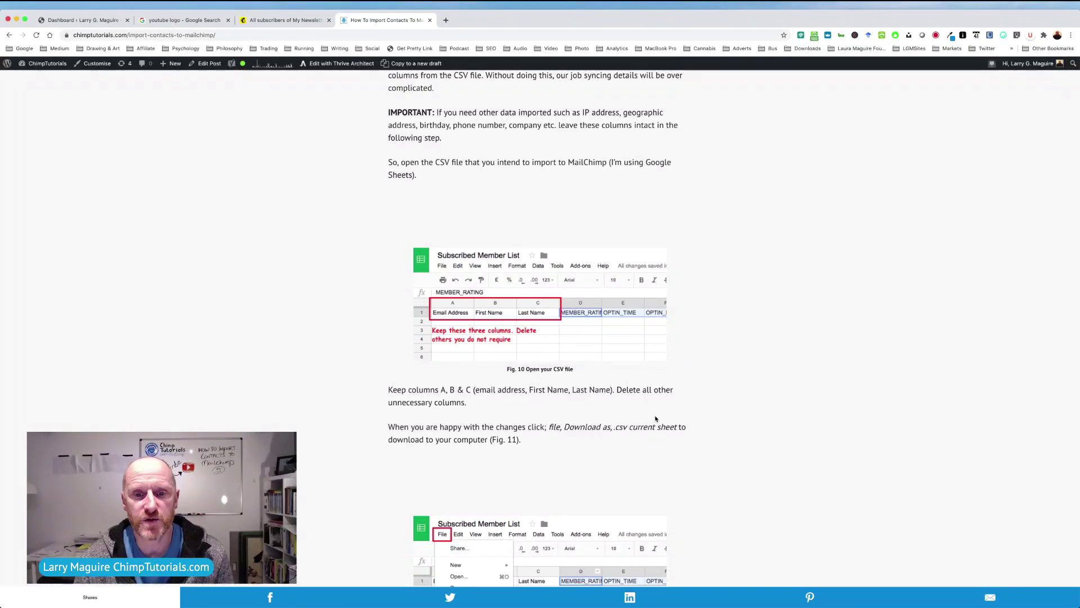
scroll(640, 420, "down", 1)
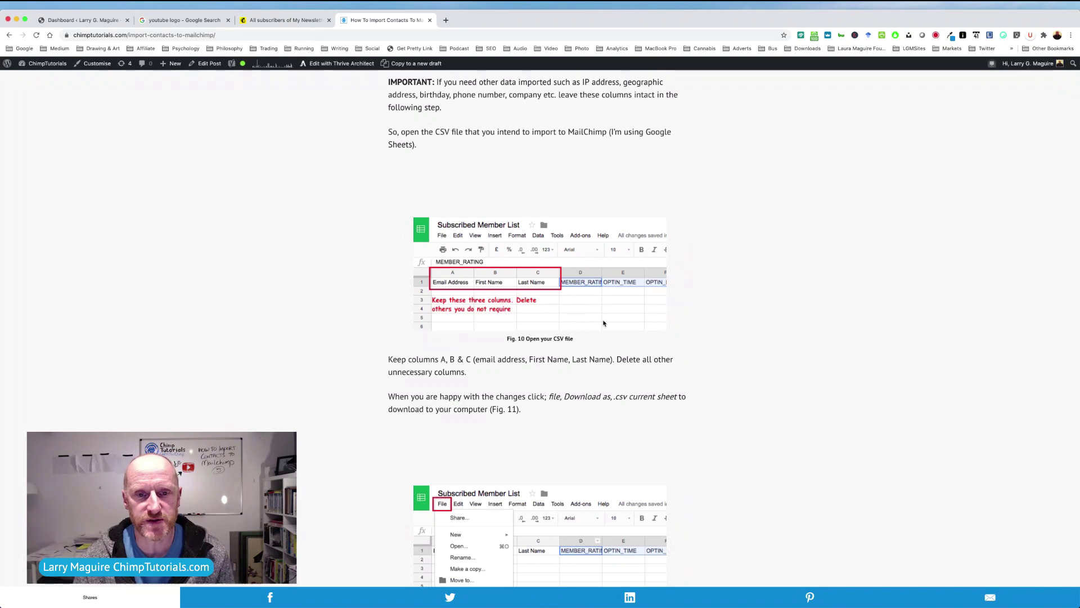
scroll(611, 323, "up", 2)
scroll(611, 323, "up", 3)
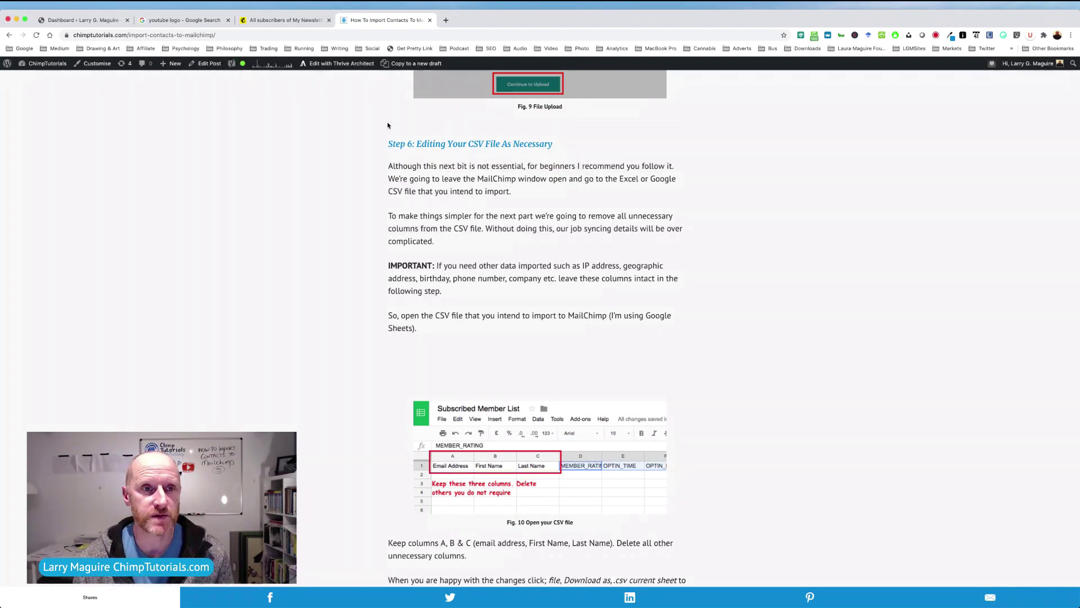
left_click(301, 21)
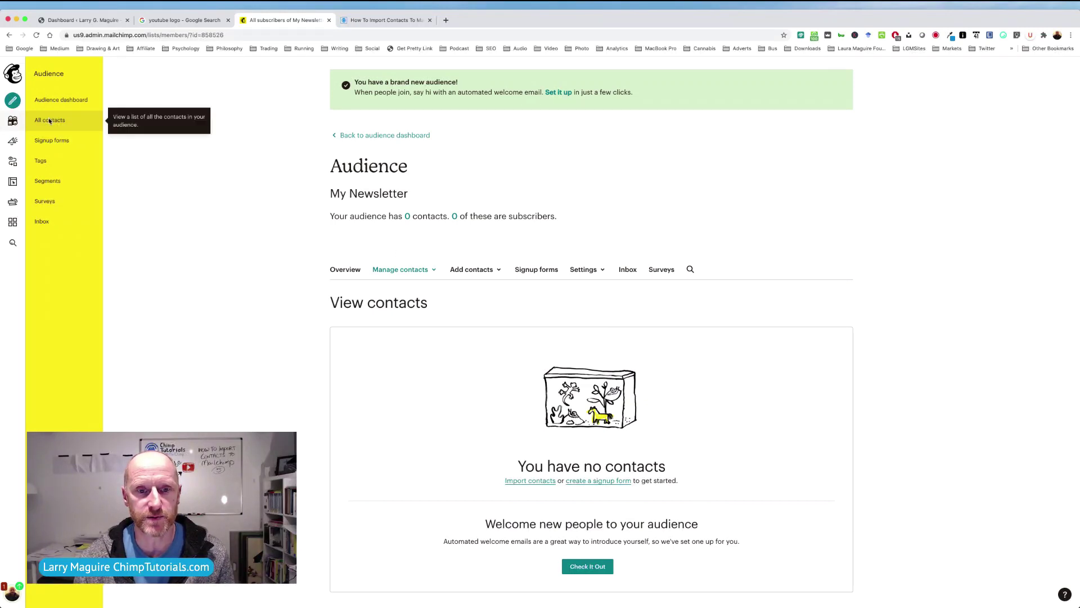
Start importing contacts into the audience using the CSV or TXT file upload option.
left_click(521, 484)
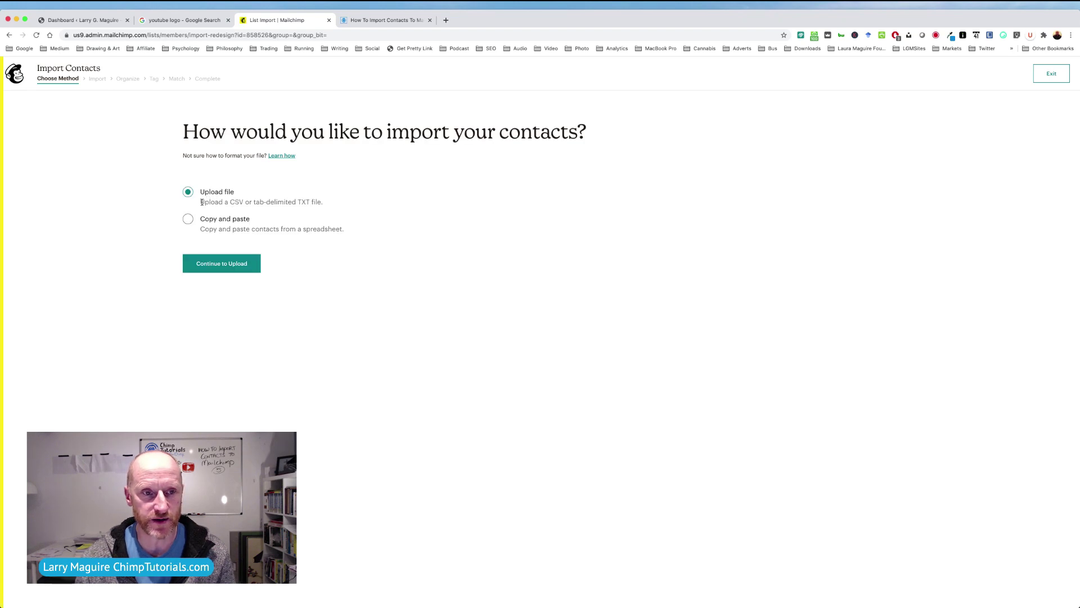
left_click_drag(201, 201, 325, 202)
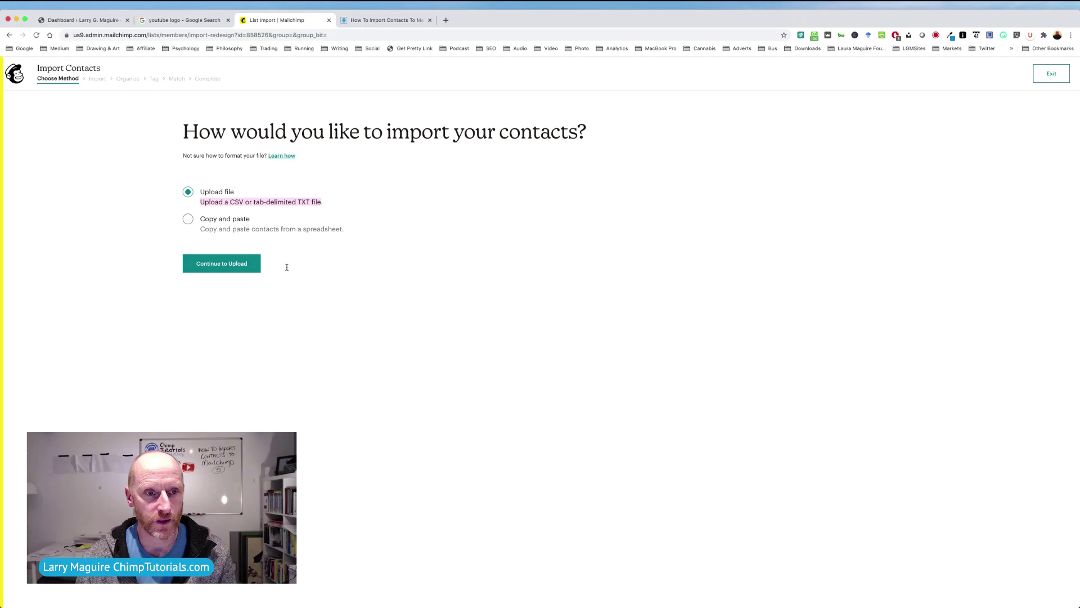
left_click(298, 303)
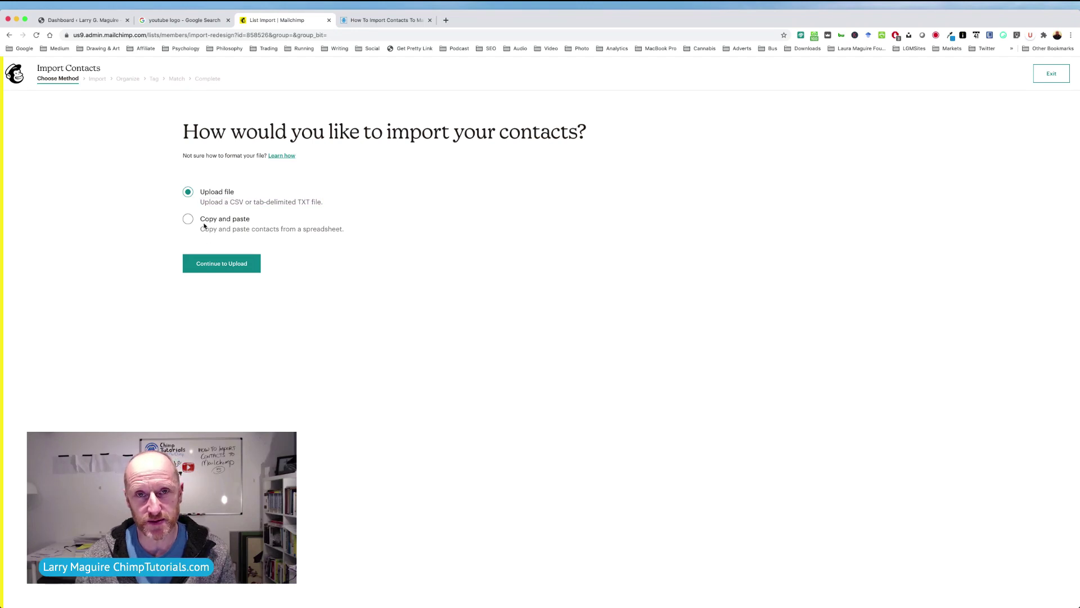
left_click(230, 266)
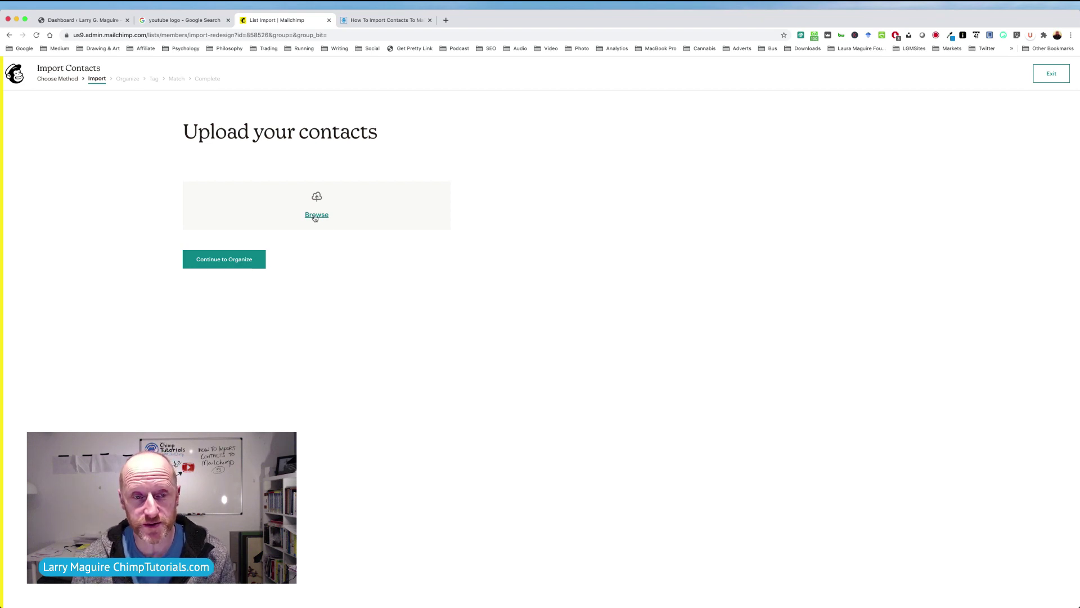
Upload subscribed_members_export_b136a44788.csv from Documents and continue to Organize.
left_click(315, 217)
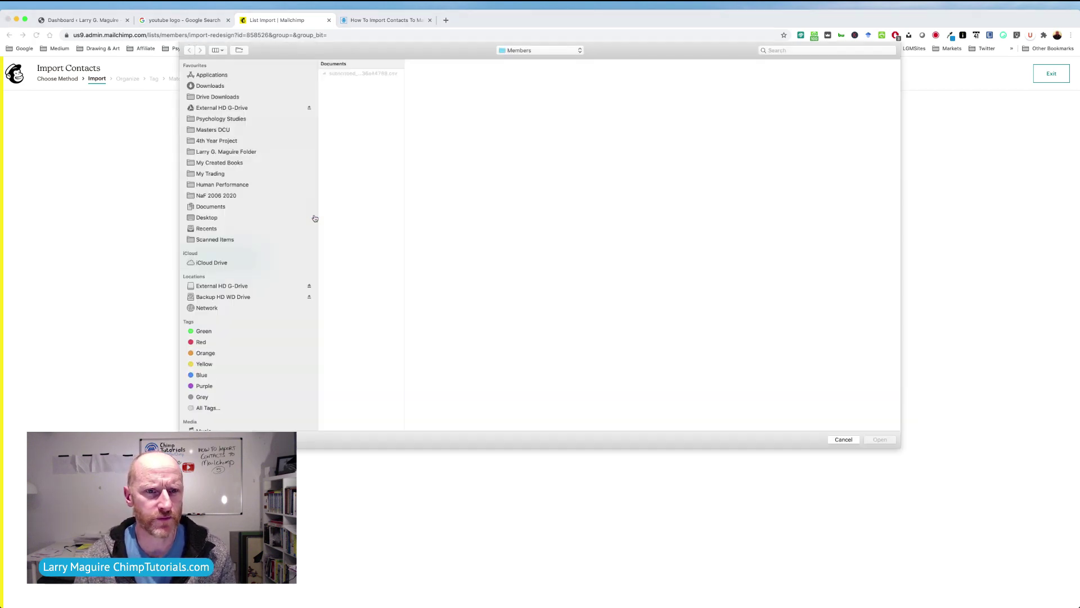
left_click(376, 74)
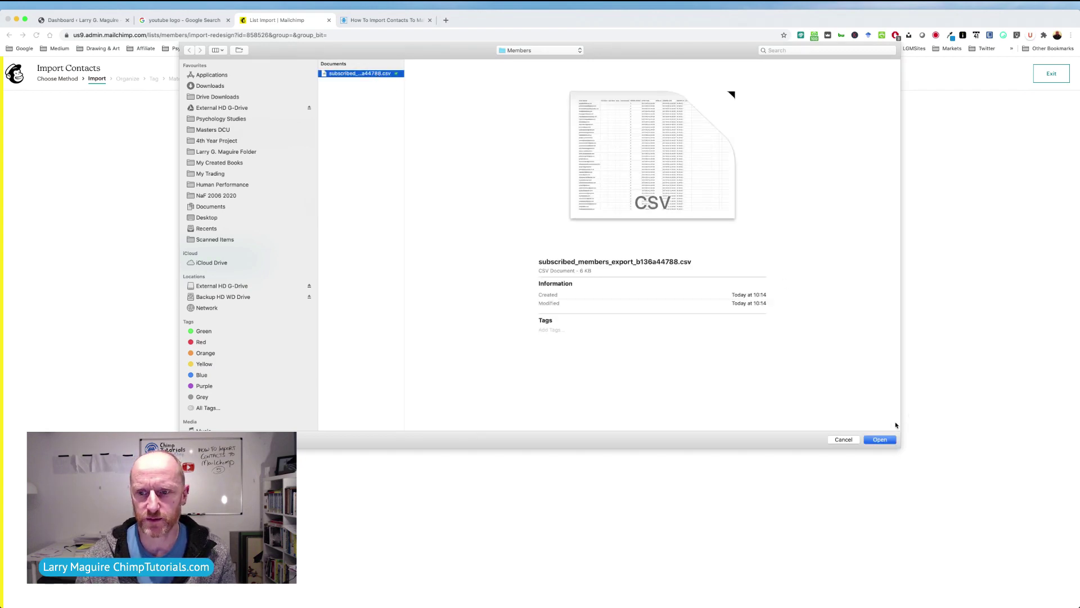
left_click(880, 439)
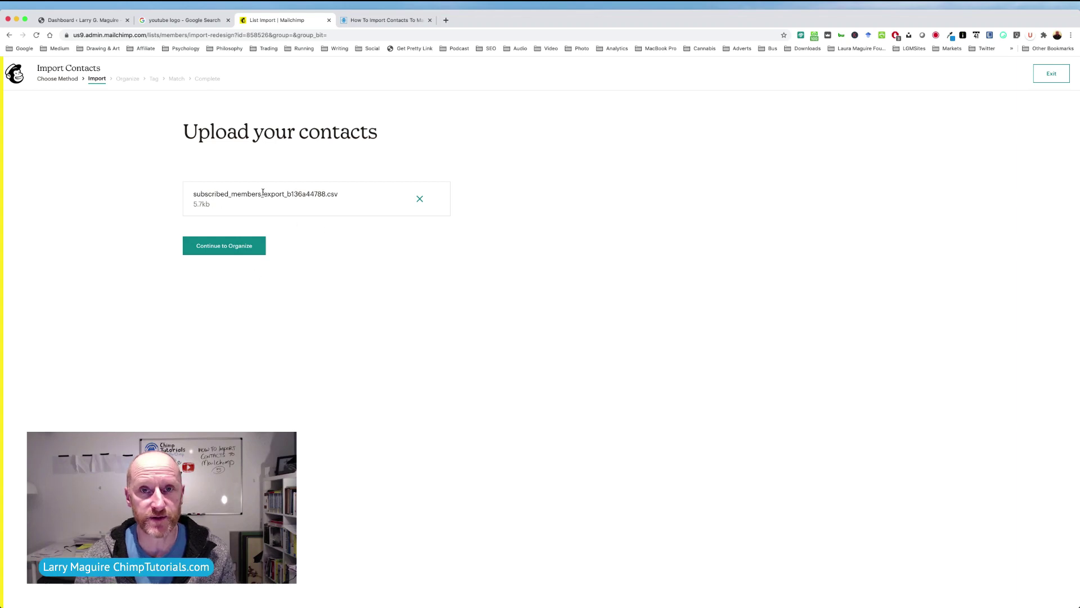
left_click(227, 249)
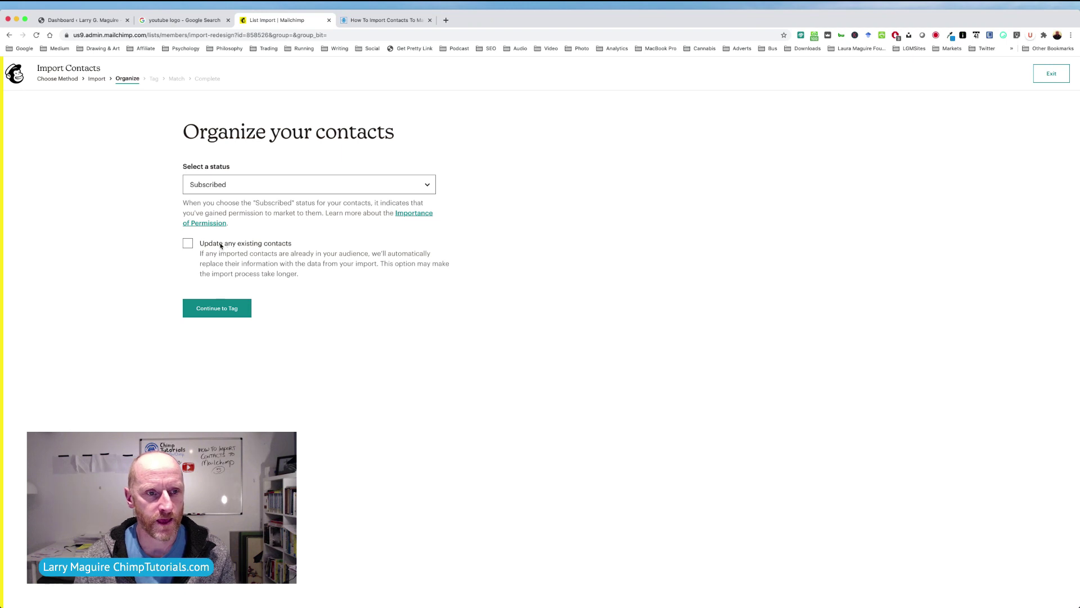
Choose Subscribed as the status, tick 'Update any existing contacts', and continue to Tag.
left_click(263, 186)
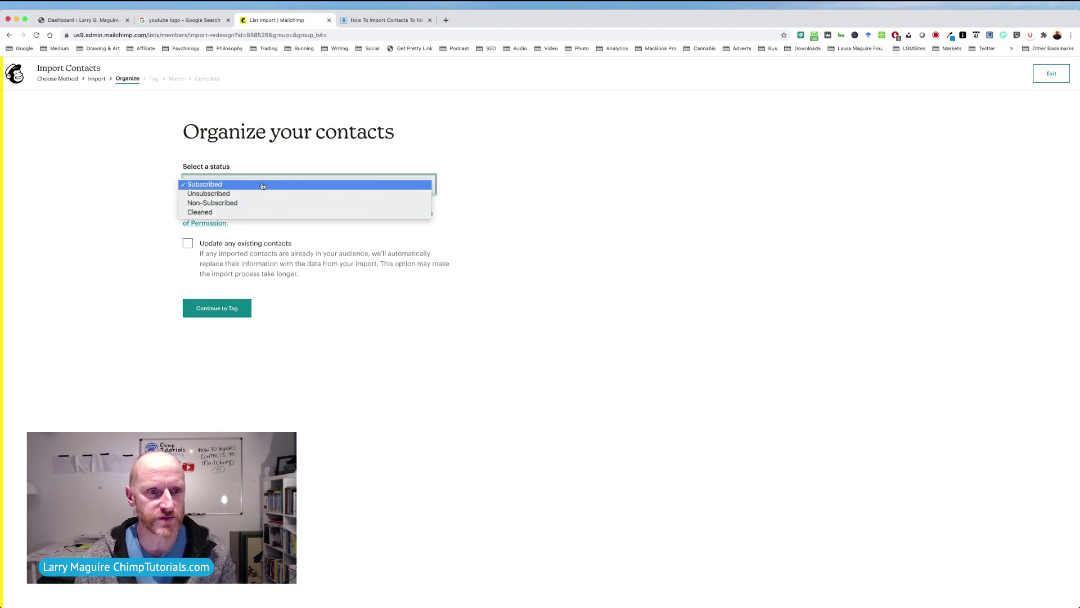
left_click(262, 185)
left_click(262, 186)
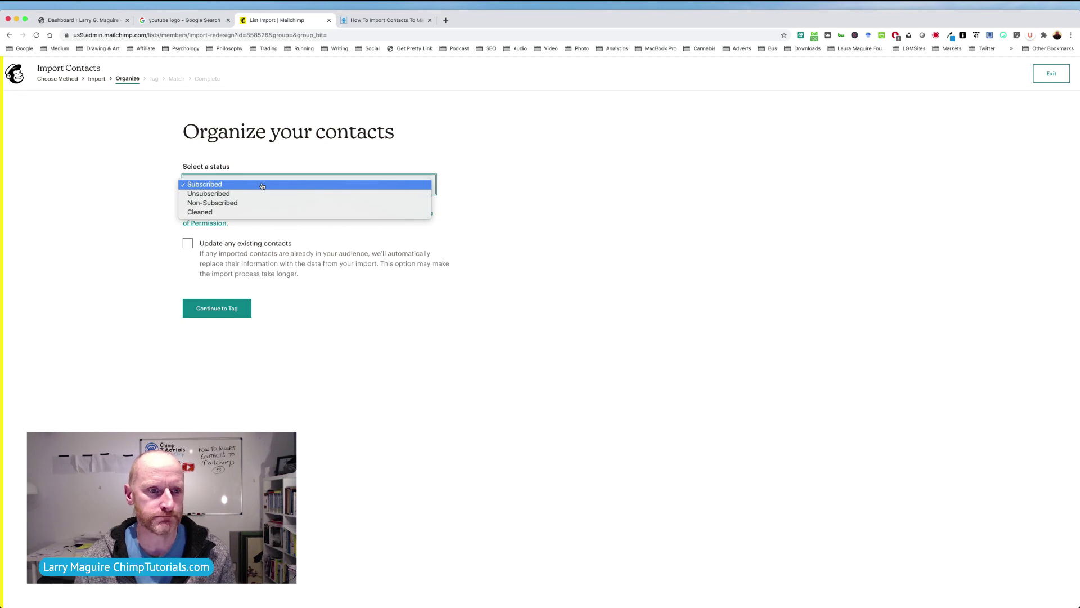
left_click(262, 184)
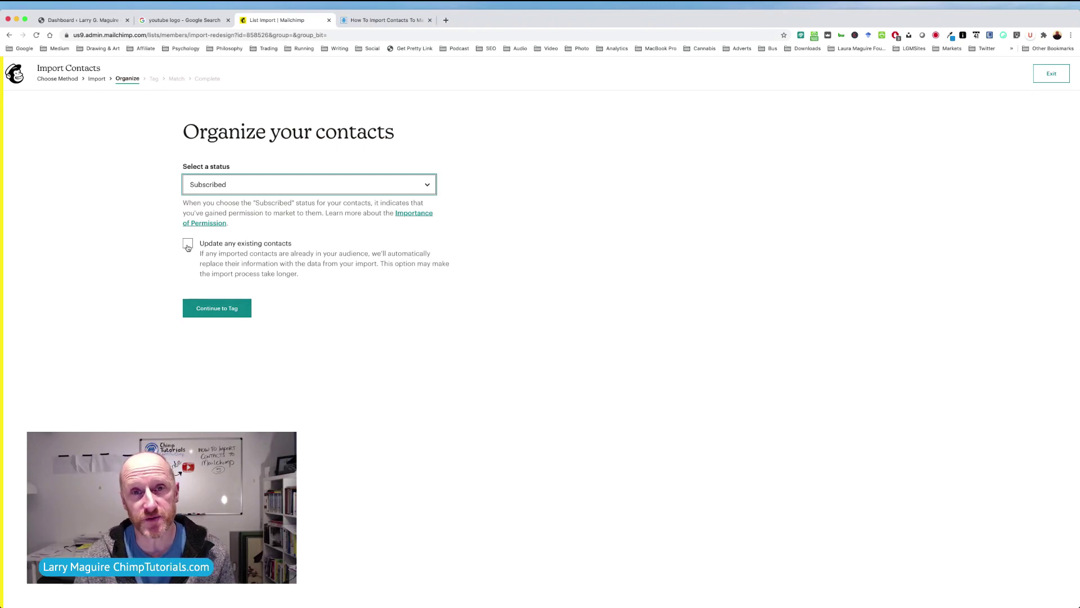
left_click(188, 245)
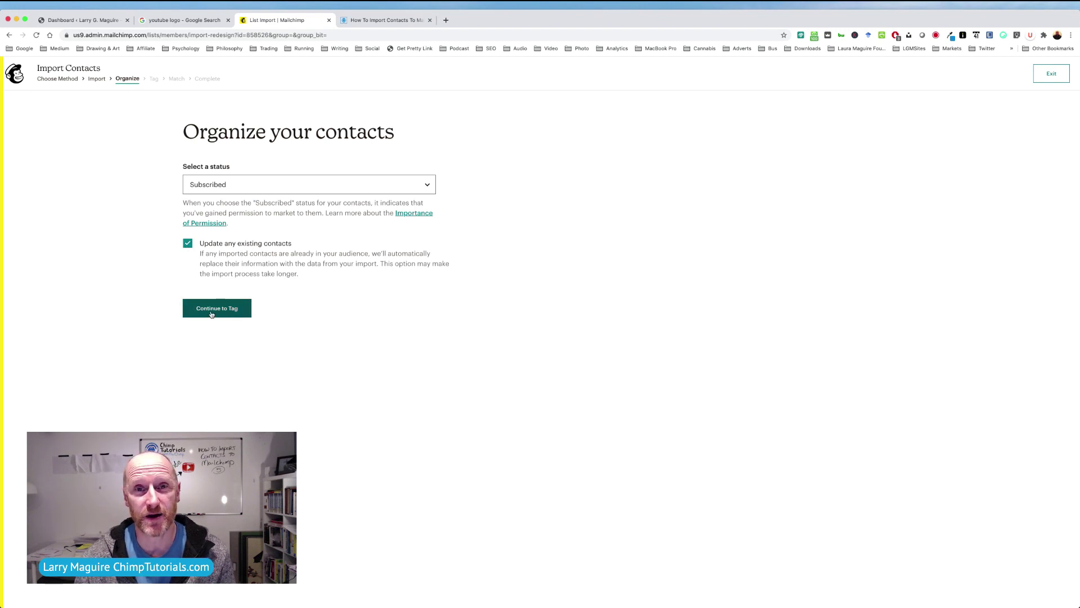
left_click(211, 313)
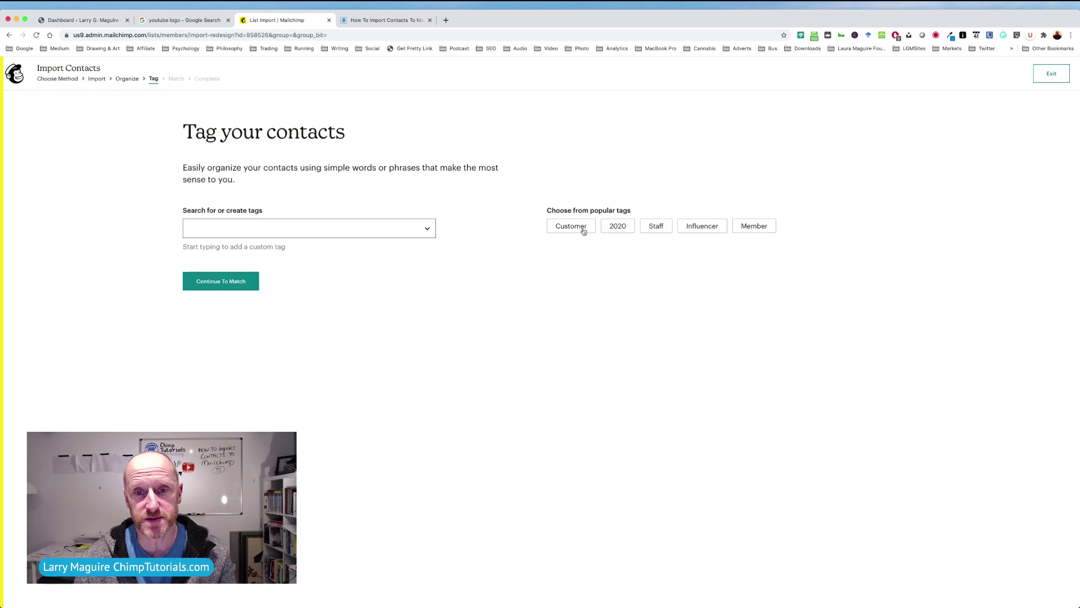
Create and apply the tag 'Import OCT202', then continue to Match.
left_click(285, 227)
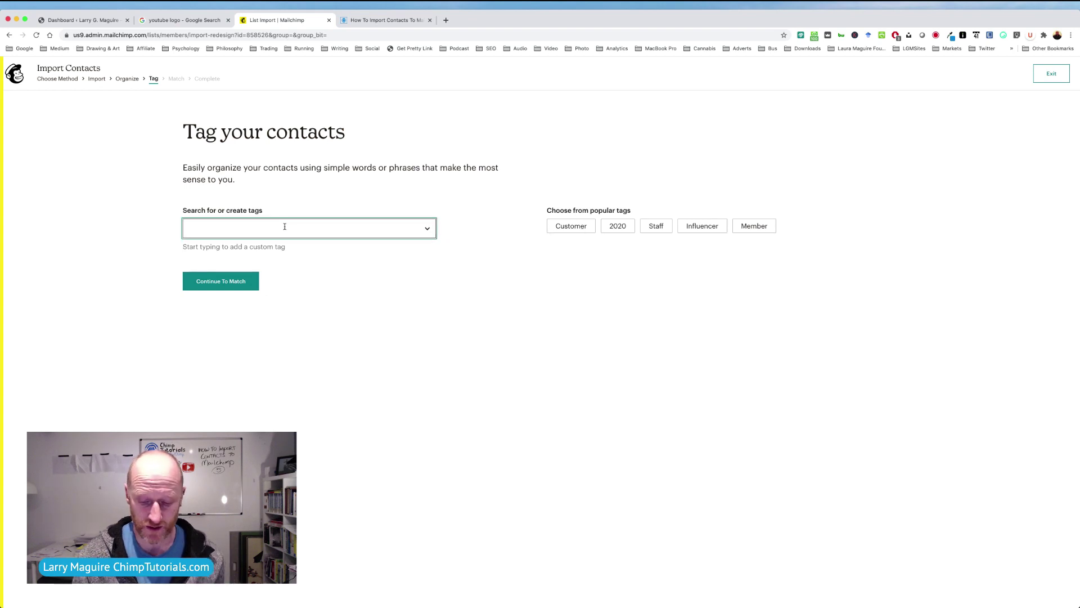
type("Im")
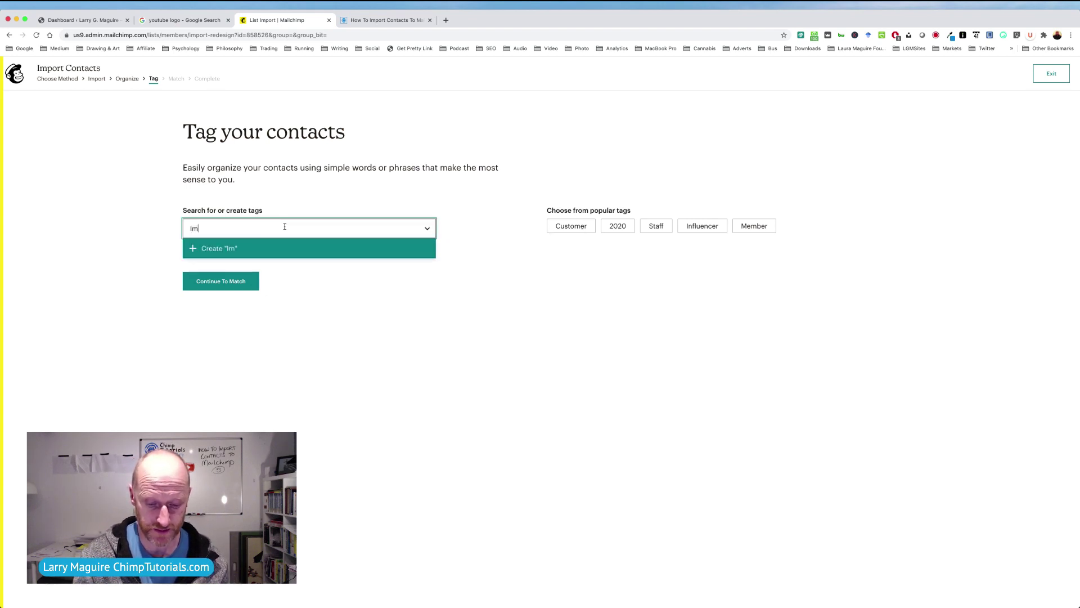
type("port ")
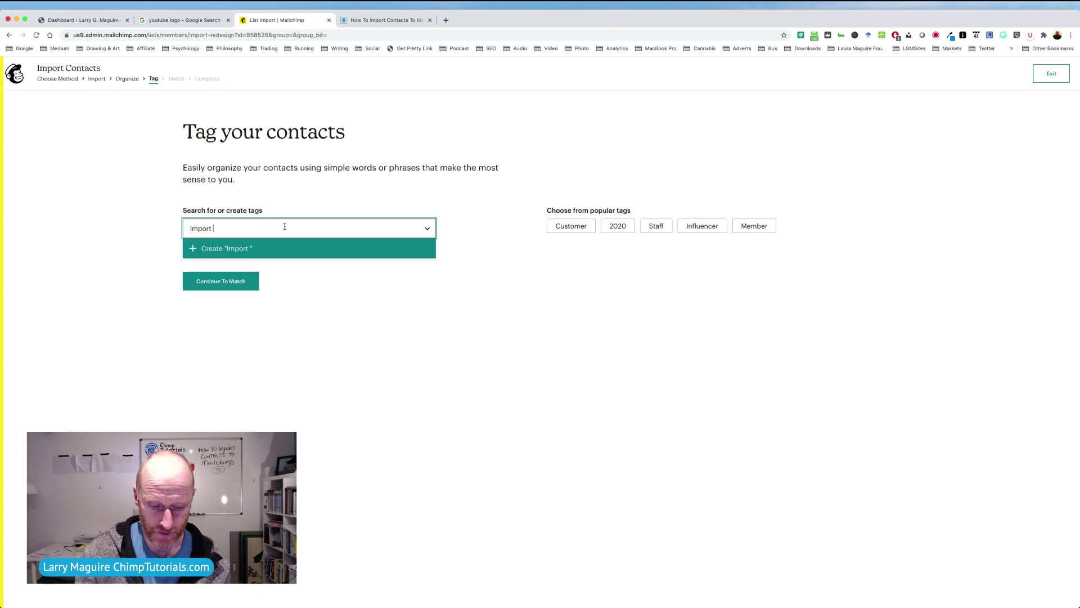
type("OCT202")
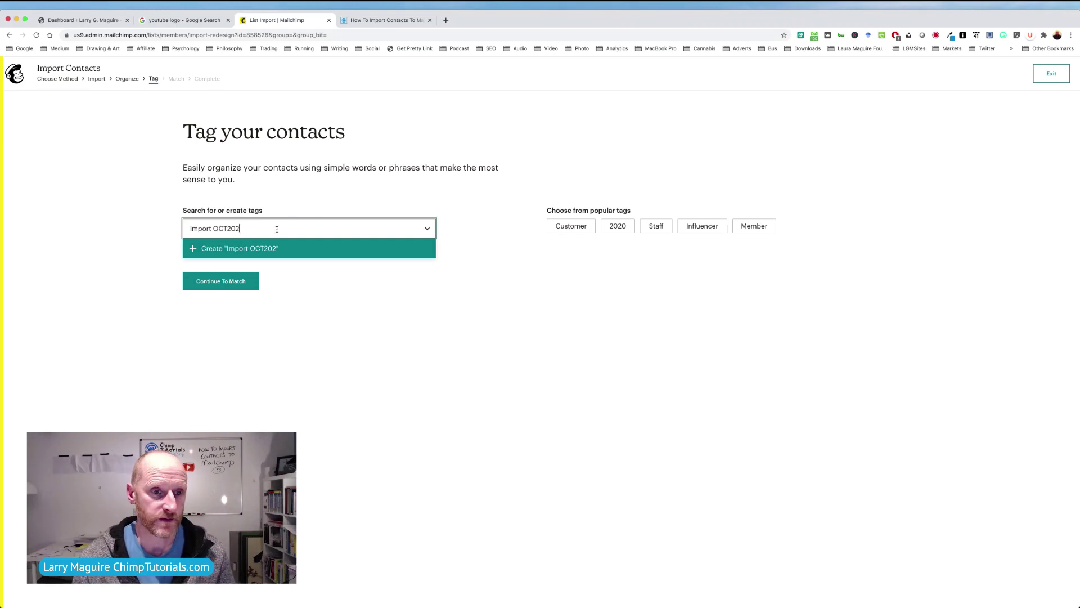
left_click(269, 248)
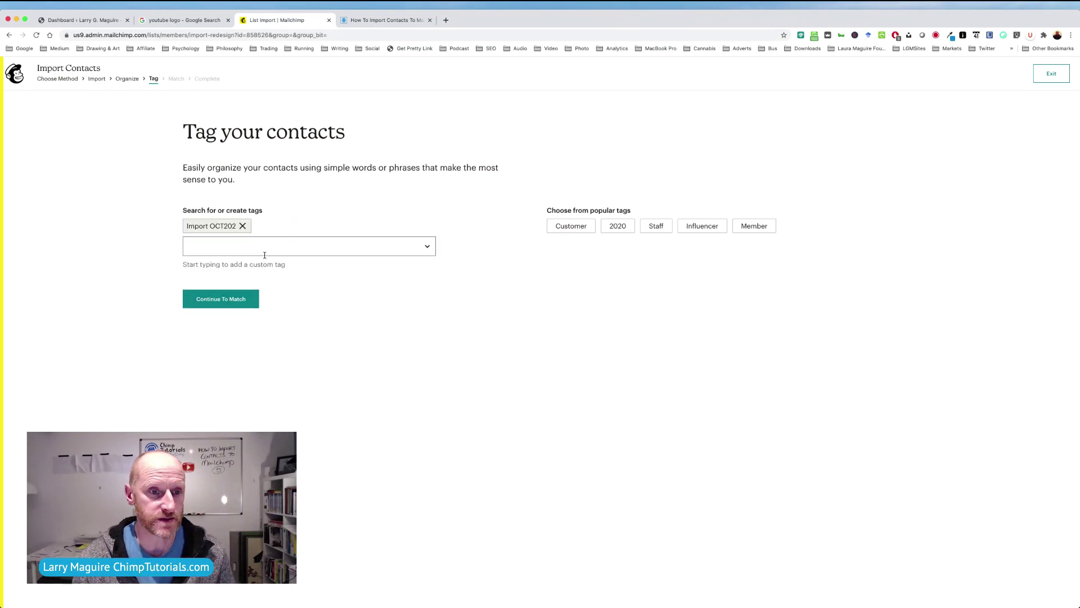
left_click(221, 299)
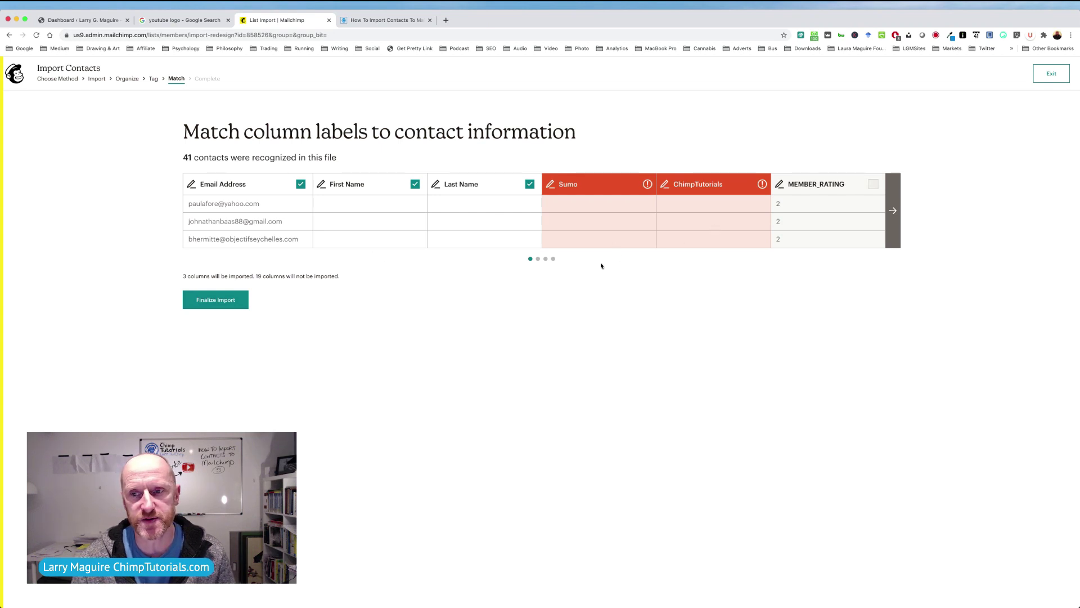
Match the OPTIN_TIME column to the Opt-in Time field.
left_click(893, 212)
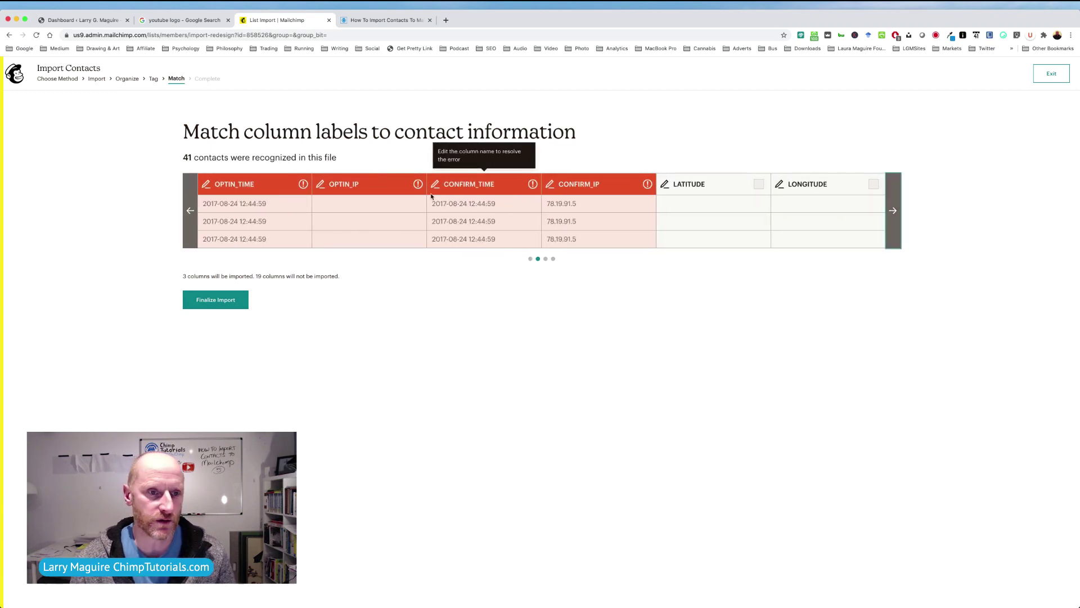
left_click(303, 185)
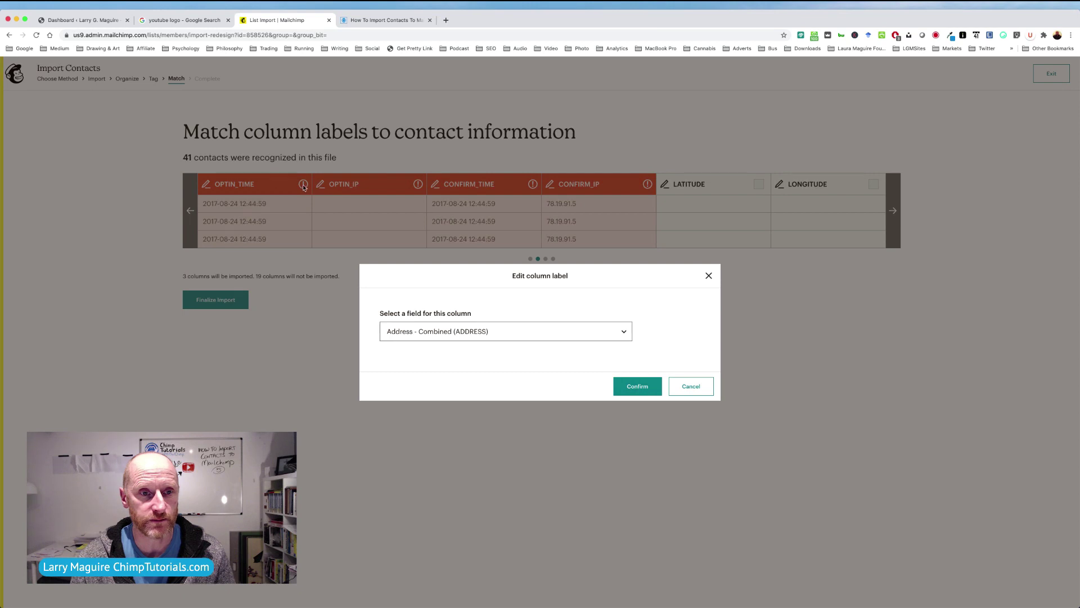
left_click(479, 331)
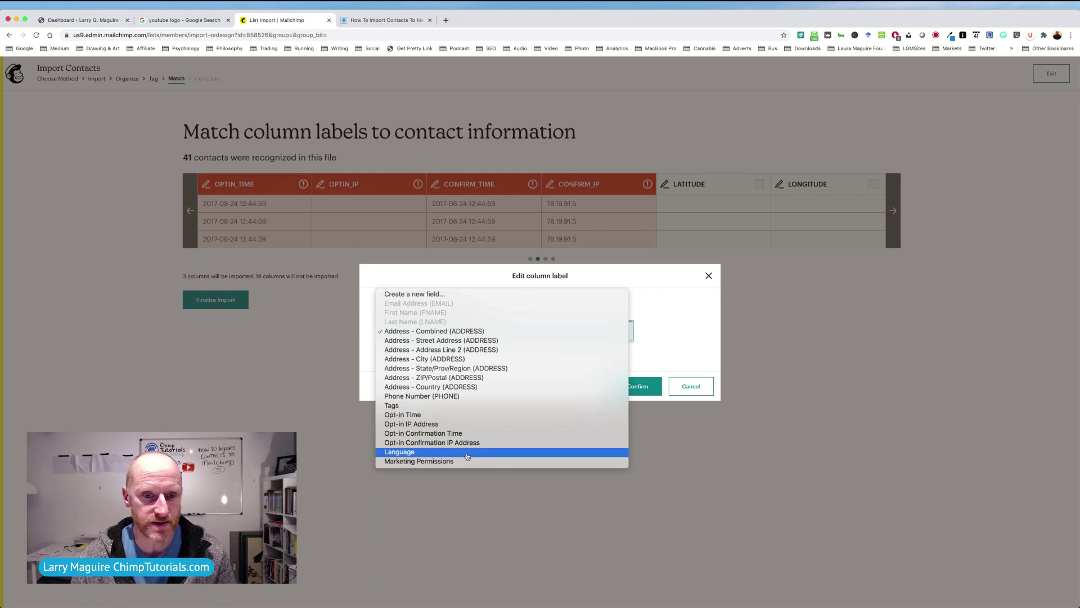
left_click(429, 415)
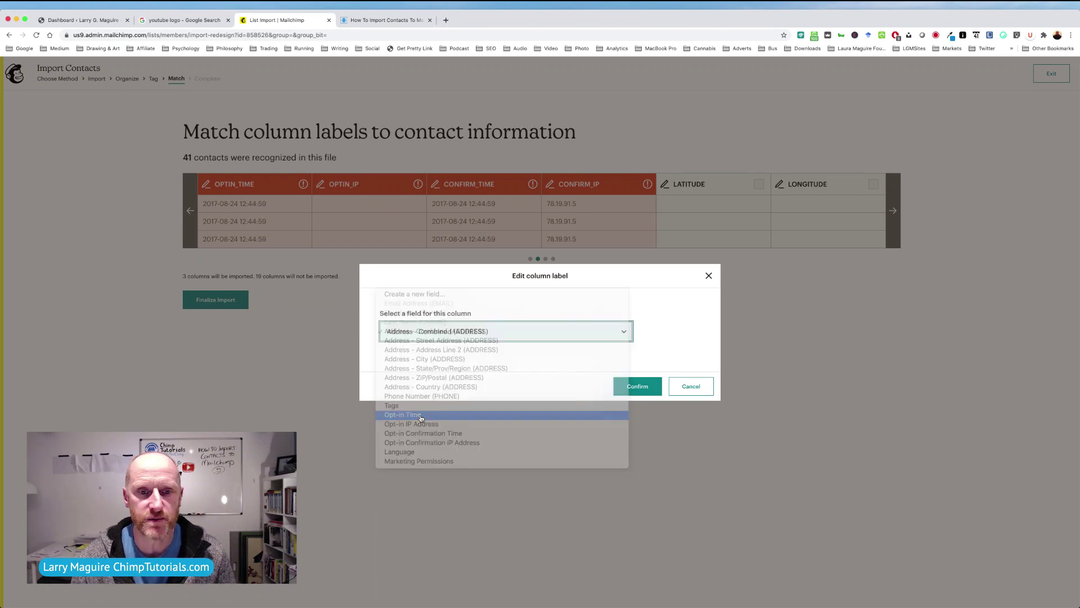
left_click(639, 387)
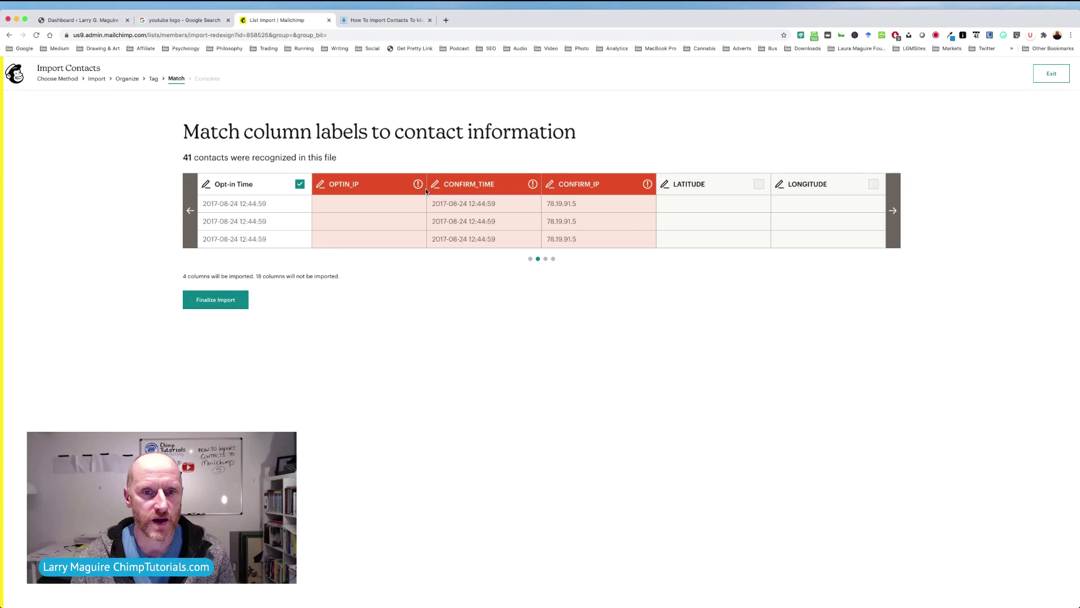
Match CONFIRM_IP to Opt-in Confirmation IP Address, then finalize the import.
left_click(647, 185)
left_click(459, 337)
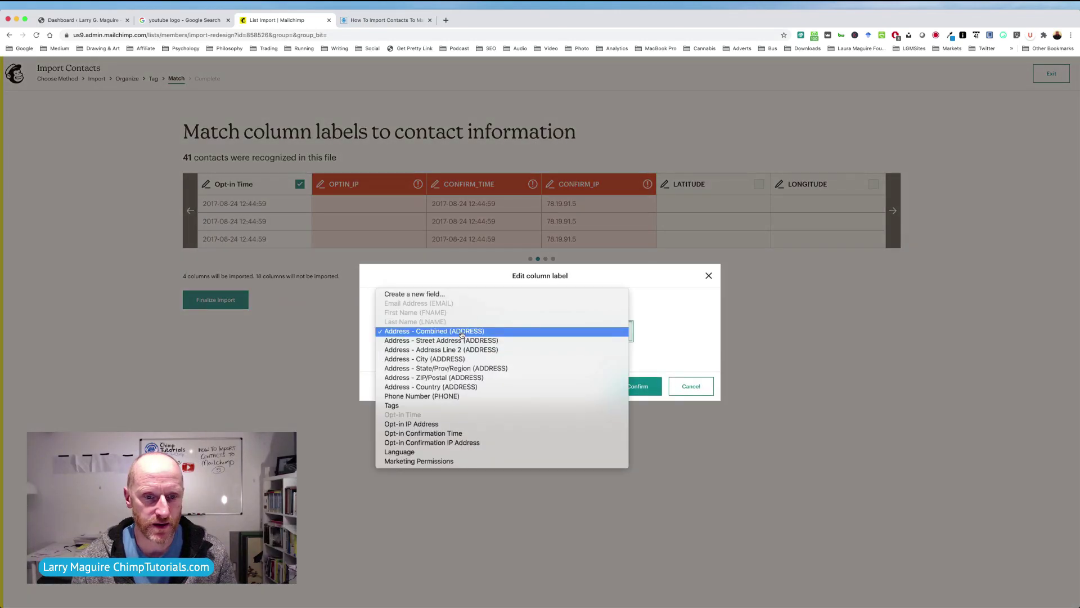
left_click(472, 444)
left_click(634, 386)
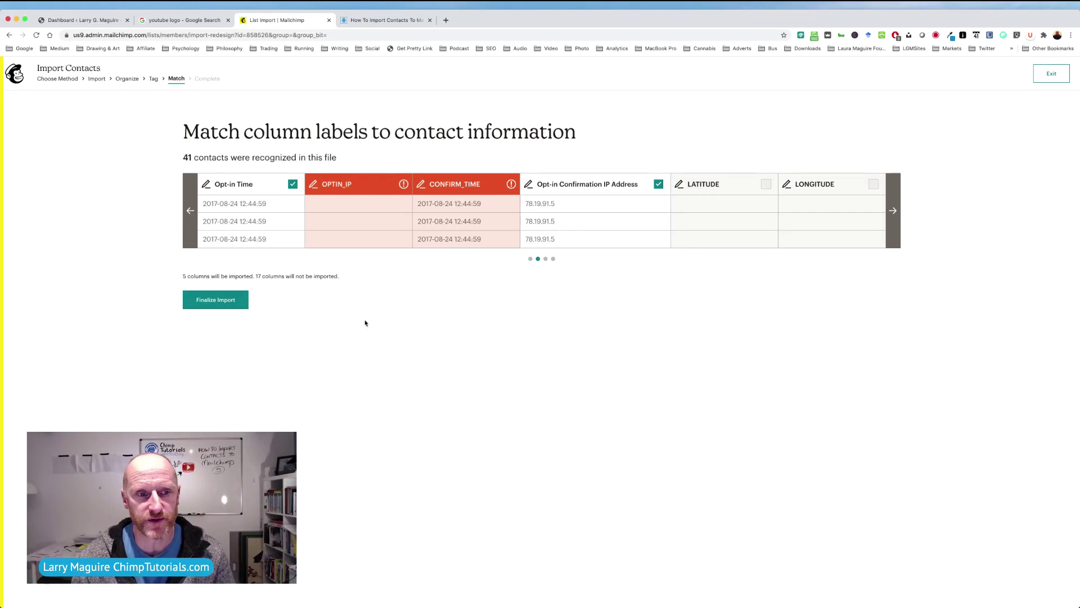
left_click(189, 213)
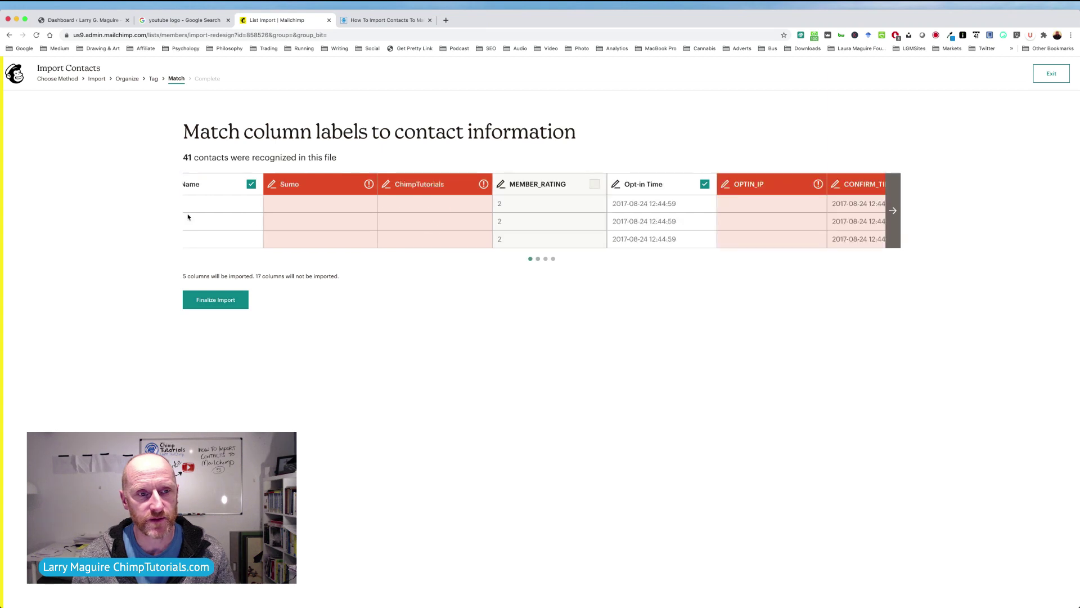
left_click(208, 300)
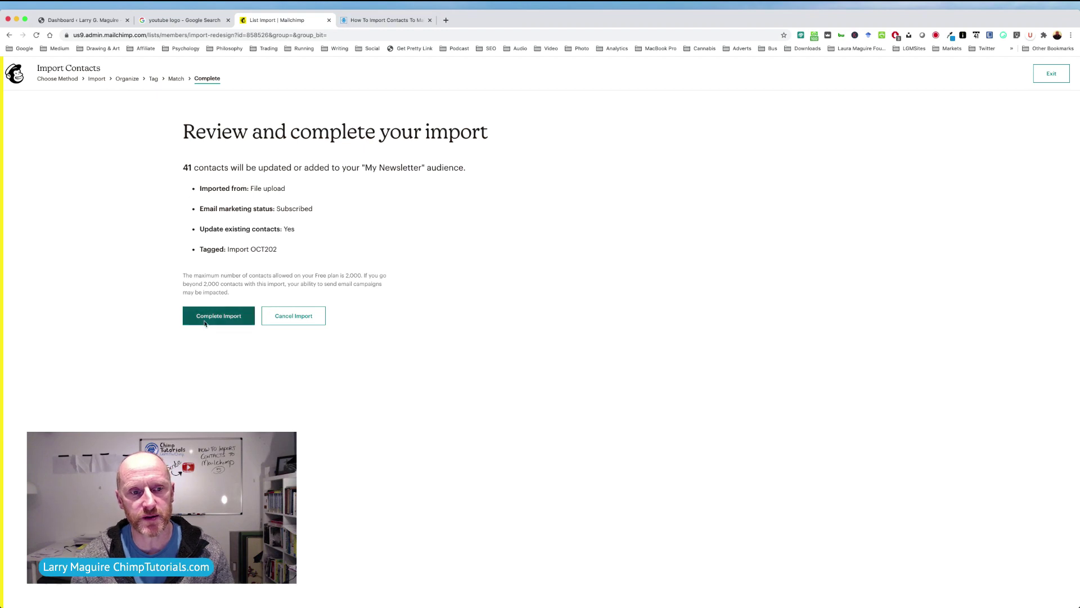
Complete the import, adding 41 subscribed contacts tagged Import OCT202 to My Newsletter.
left_click(208, 318)
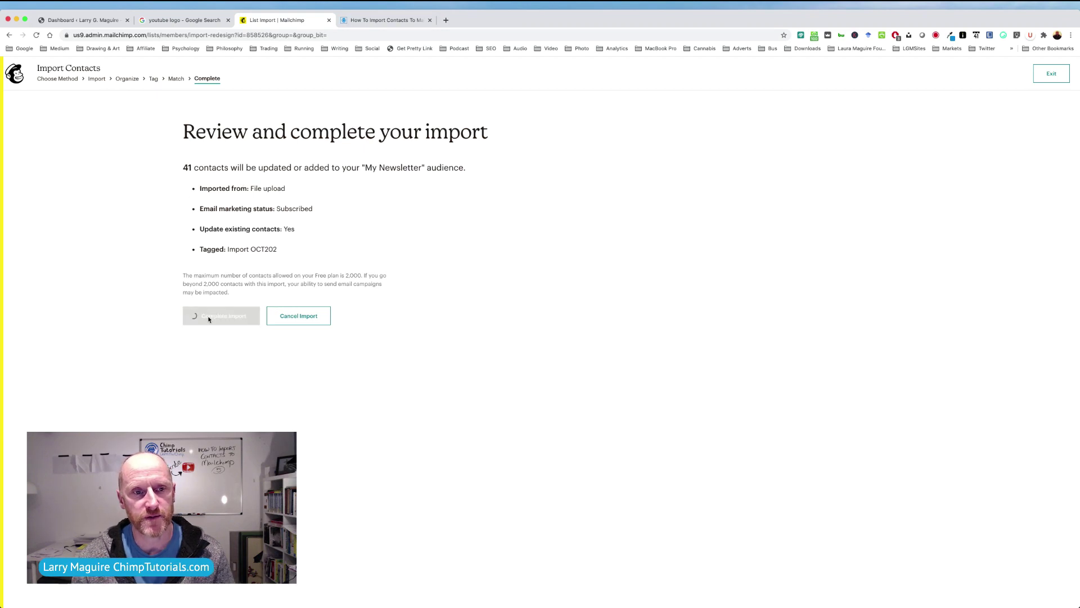